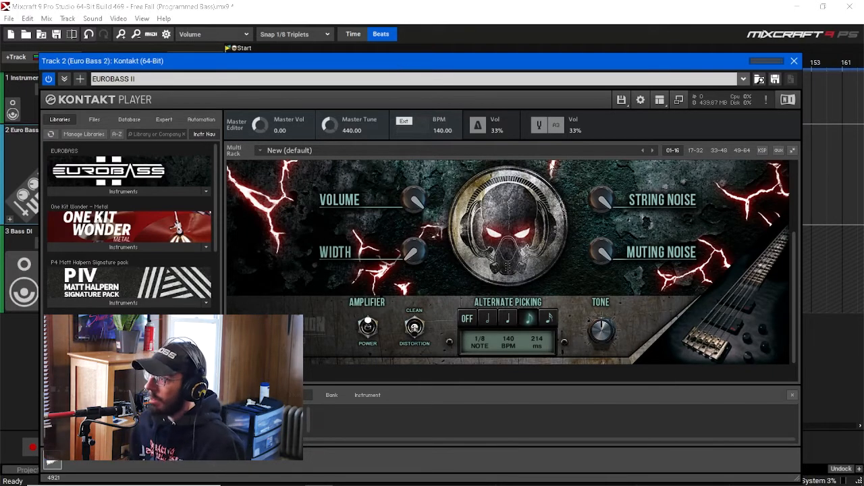
Step: Move the Kontakt window clear of the arrangement and solo the Euro Bass 2 track
{"action": "left_click_drag", "start_coordinate": [533, 61], "coordinate": [532, 28]}
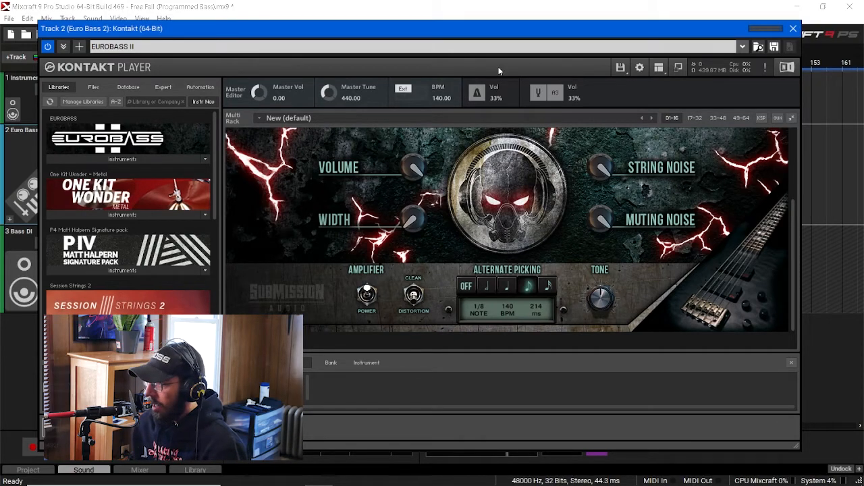
{"action": "left_click_drag", "start_coordinate": [509, 31], "coordinate": [506, 244]}
{"action": "left_click", "coordinate": [94, 141]}
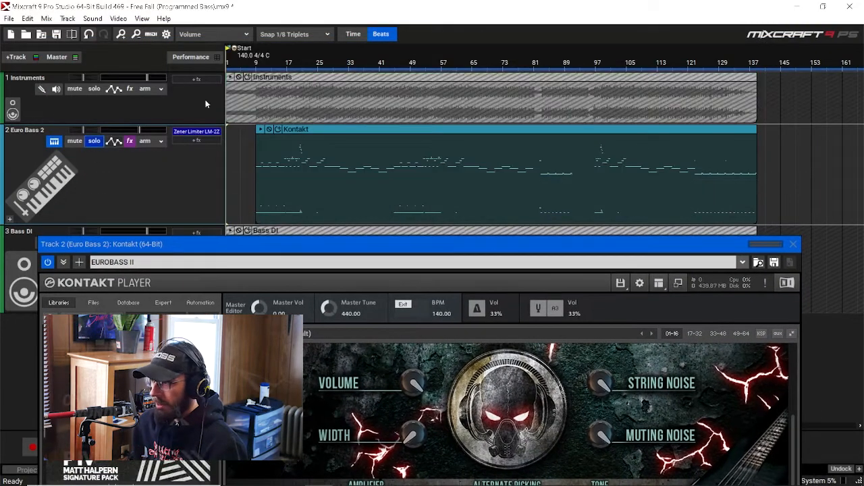
Step: Place the playhead at bar 9, where the Kontakt clip begins, and audition the soloed bass with the amplifier's distortion
{"action": "left_click", "coordinate": [278, 66]}
{"action": "scroll", "coordinate": [569, 91], "scroll_direction": "up", "scroll_amount": 3}
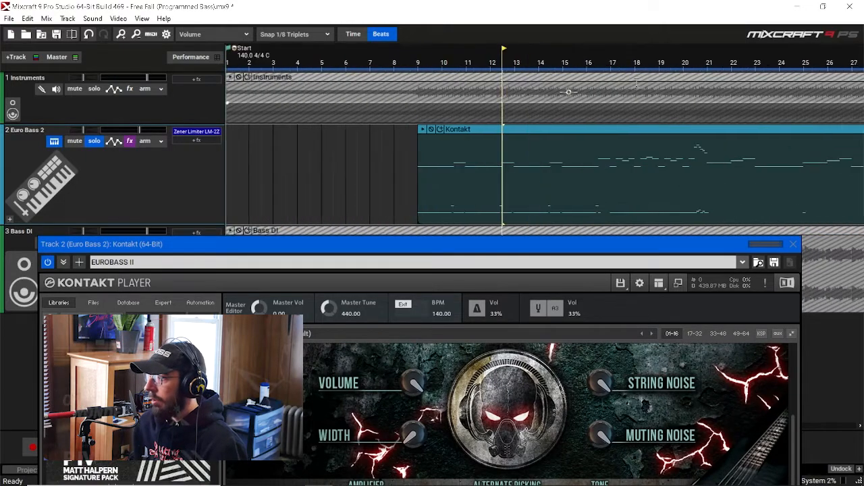
{"action": "scroll", "coordinate": [569, 91], "scroll_direction": "down", "scroll_amount": 1}
{"action": "left_click_drag", "start_coordinate": [382, 63], "coordinate": [388, 63]}
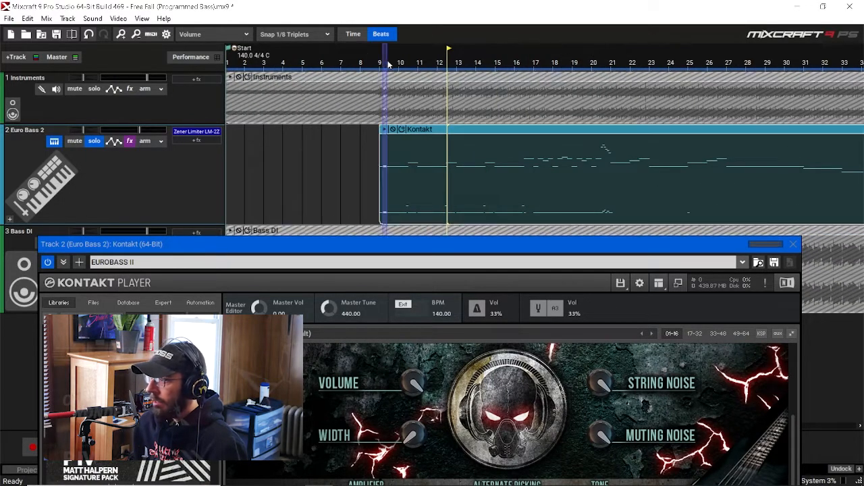
{"action": "left_click_drag", "start_coordinate": [490, 244], "coordinate": [511, 66]}
{"action": "left_click", "coordinate": [419, 5]}
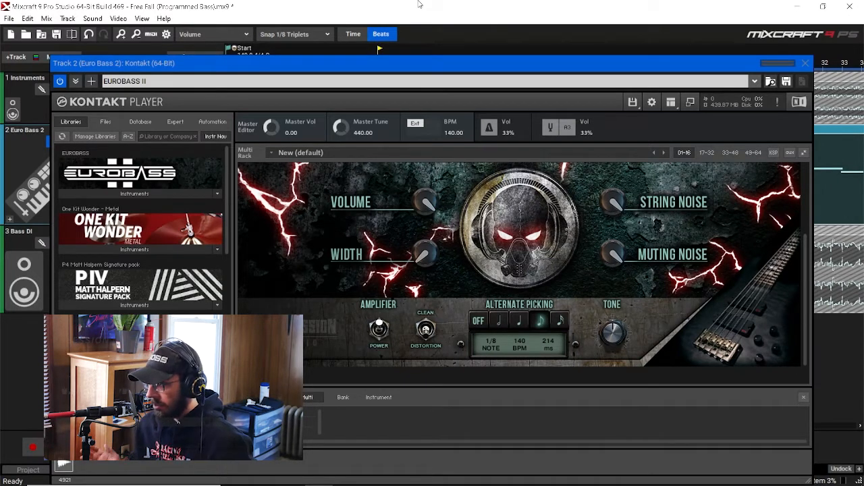
{"action": "key", "text": "space"}
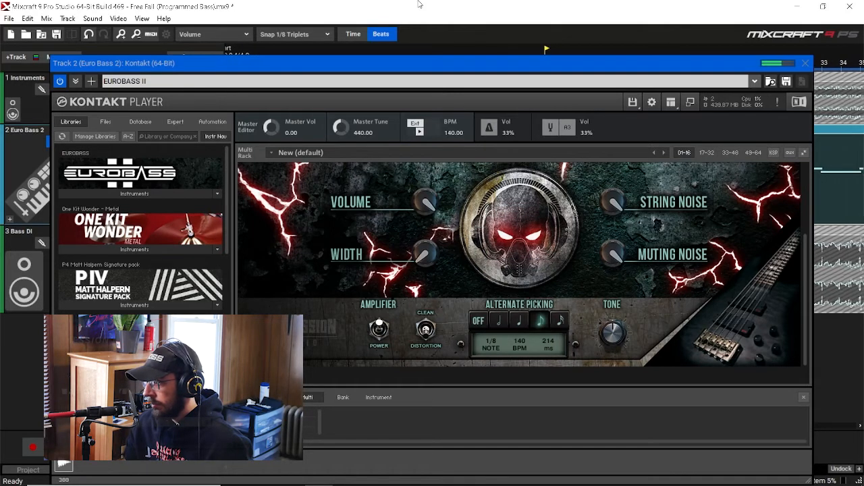
{"action": "key", "text": "space"}
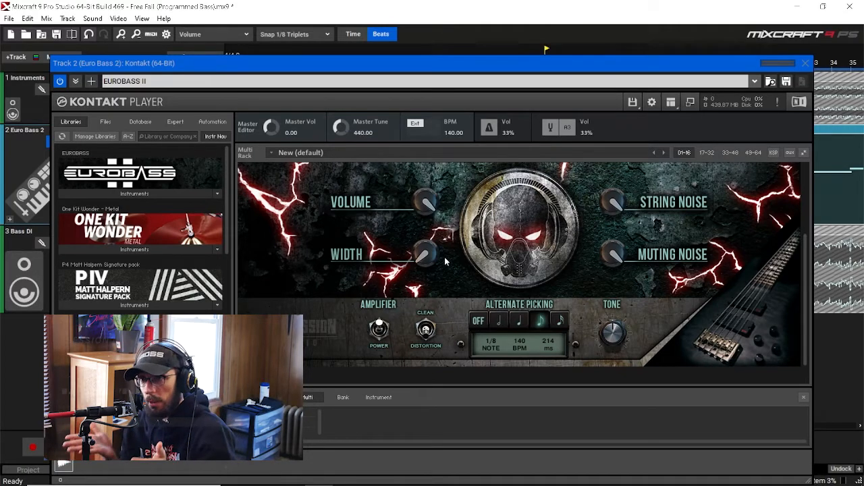
Step: Switch the EuroBass II amplifier power off and audition the soloed bass without the amp
{"action": "left_click", "coordinate": [379, 327]}
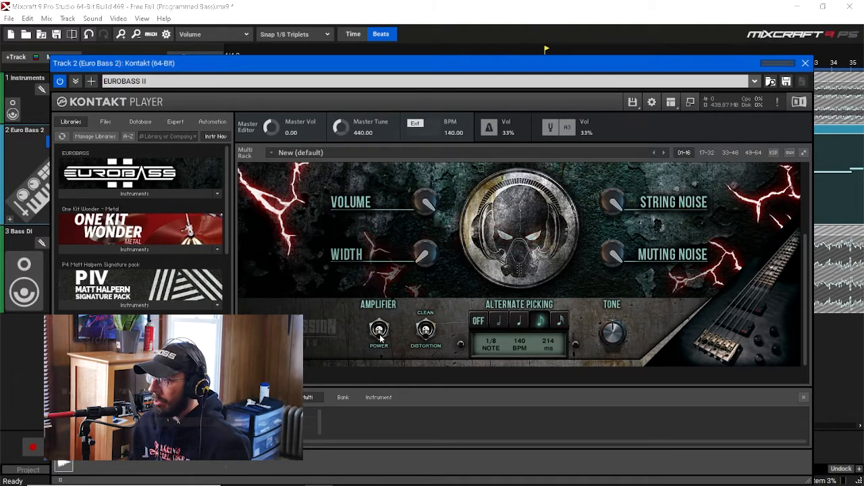
{"action": "left_click_drag", "start_coordinate": [421, 60], "coordinate": [438, 227]}
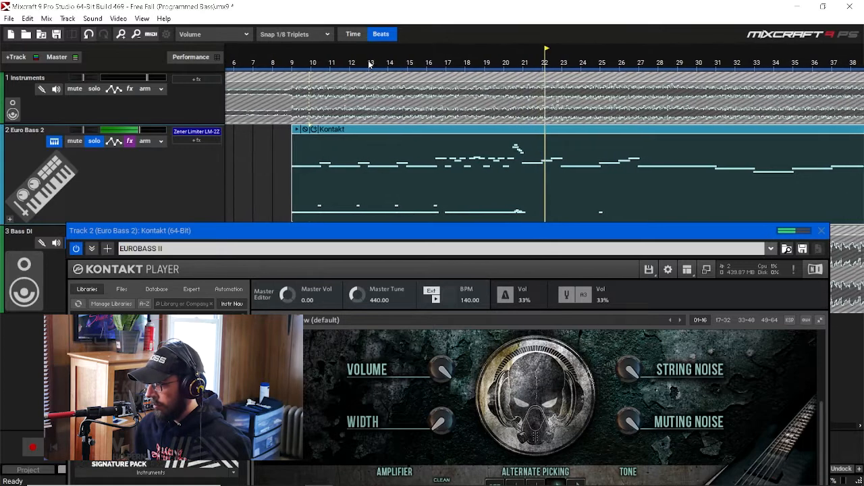
{"action": "key", "text": "space"}
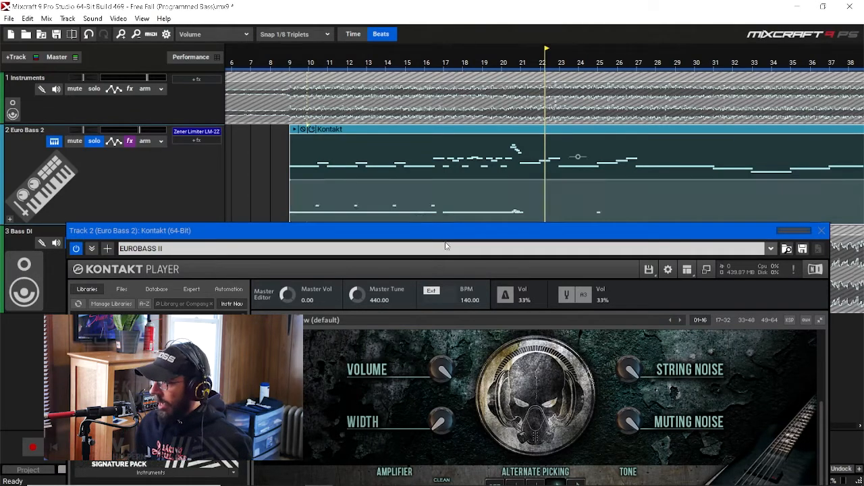
Step: Power the EuroBass II amplifier back on with the clean channel selected, and close the Kontakt window
{"action": "left_click_drag", "start_coordinate": [492, 227], "coordinate": [488, 30]}
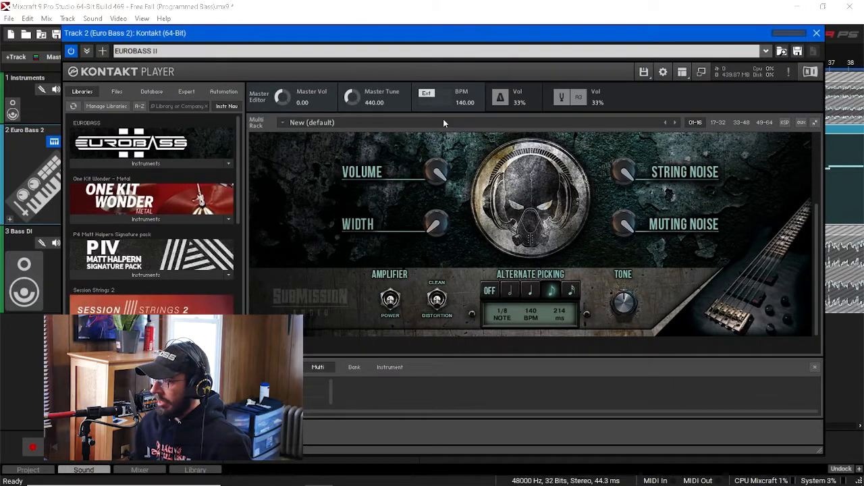
{"action": "left_click", "coordinate": [391, 301]}
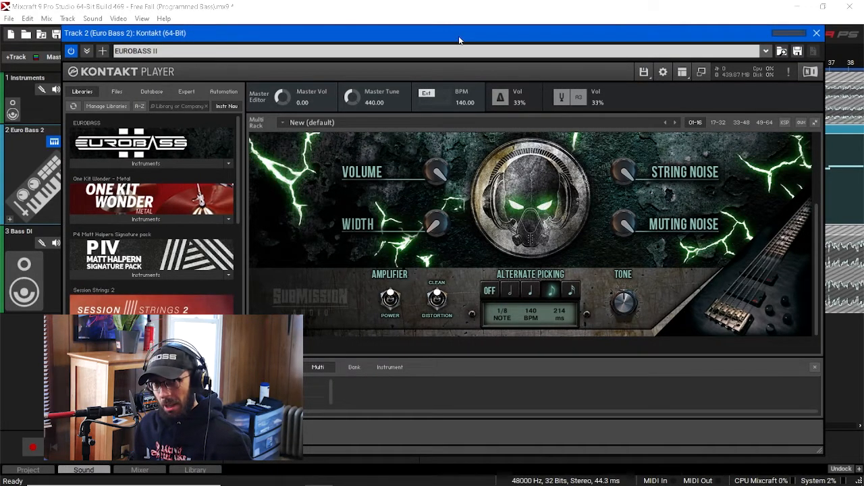
{"action": "left_click_drag", "start_coordinate": [483, 29], "coordinate": [482, 229]}
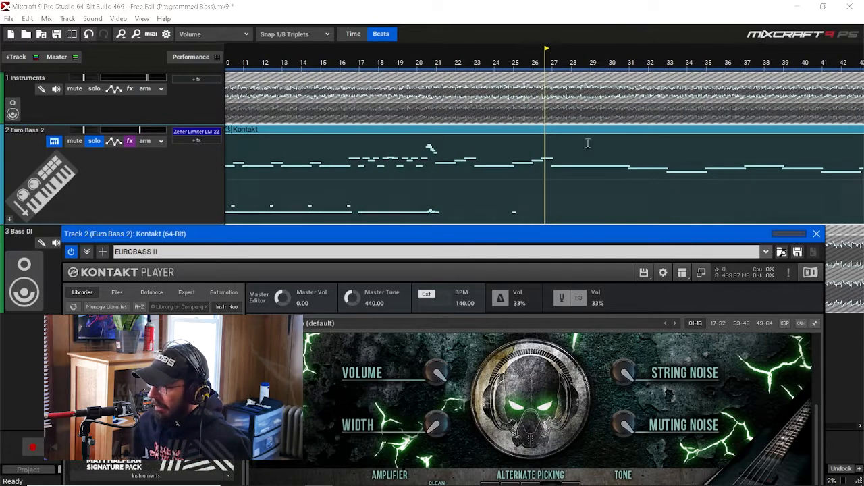
{"action": "left_click_drag", "start_coordinate": [574, 236], "coordinate": [547, 94]}
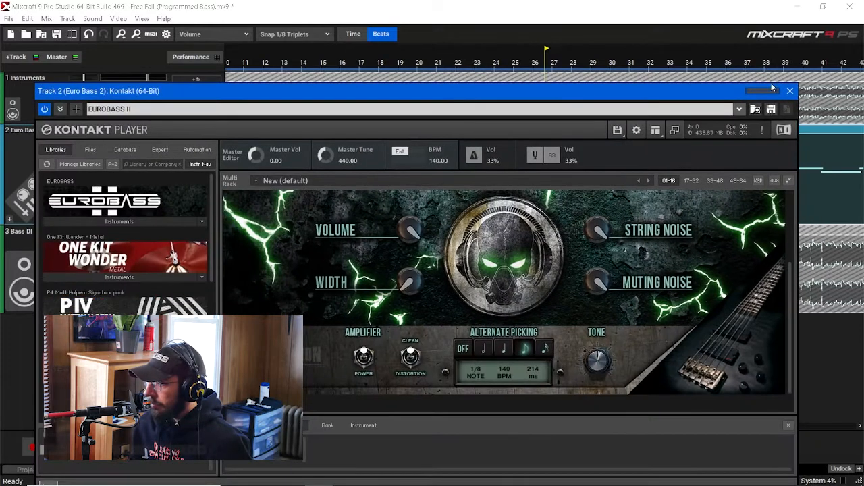
{"action": "left_click", "coordinate": [789, 91]}
Step: Open the Euro Bass 2 track's Kontakt clip in the piano roll editor and bring its first bars into view
{"action": "scroll", "coordinate": [505, 196], "scroll_direction": "down", "scroll_amount": 2}
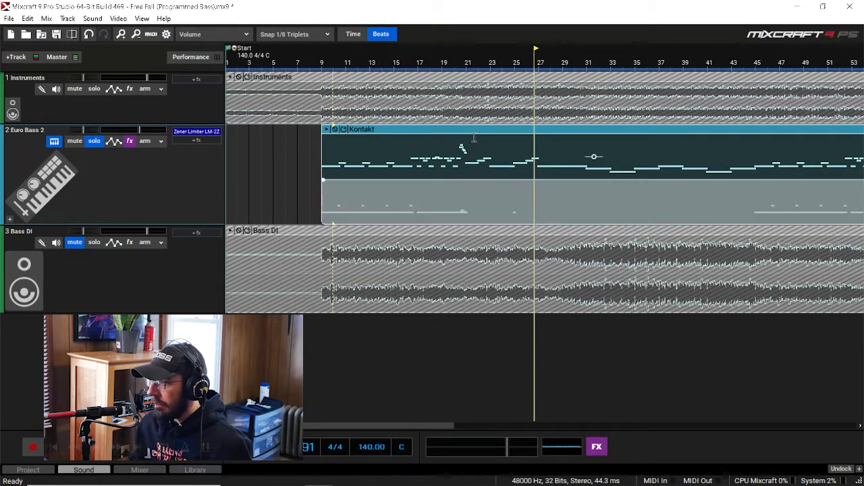
{"action": "double_click", "coordinate": [474, 132]}
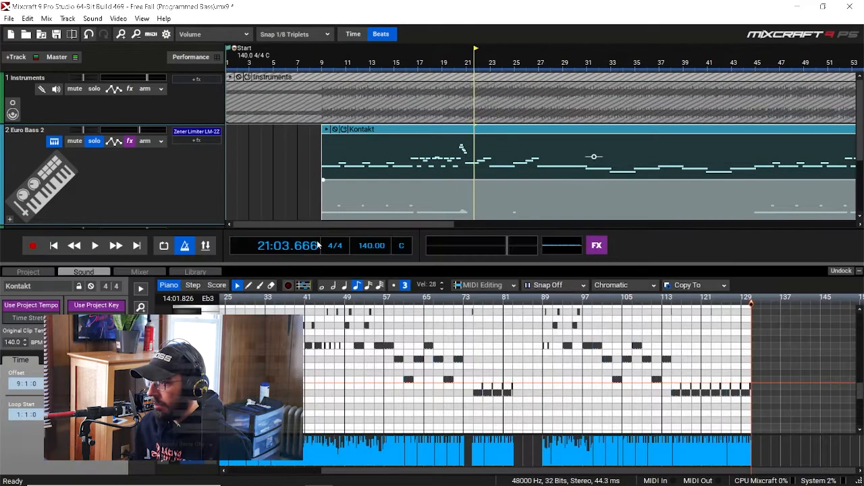
{"action": "scroll", "coordinate": [468, 401], "scroll_direction": "up", "scroll_amount": 4}
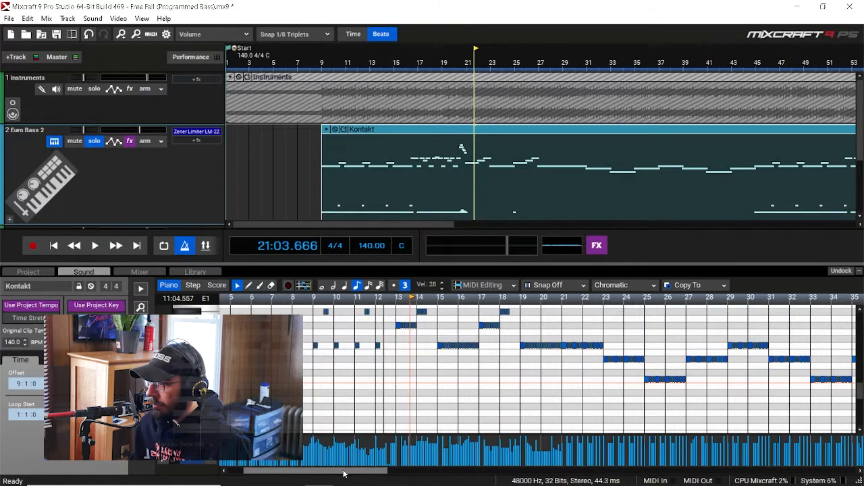
{"action": "left_click_drag", "start_coordinate": [343, 475], "coordinate": [323, 474]}
Step: Unsolo the Euro Bass 2 track and place the playhead exactly at bar 9, at the start of its clip
{"action": "left_click", "coordinate": [94, 141]}
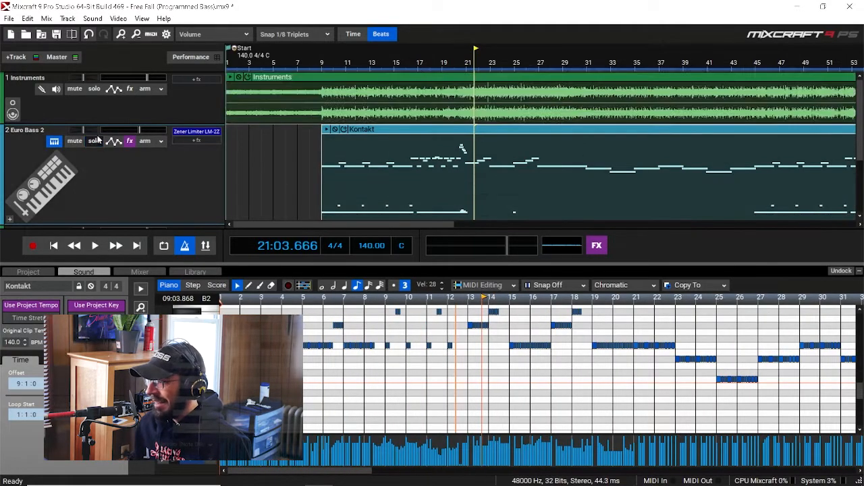
{"action": "left_click", "coordinate": [343, 62]}
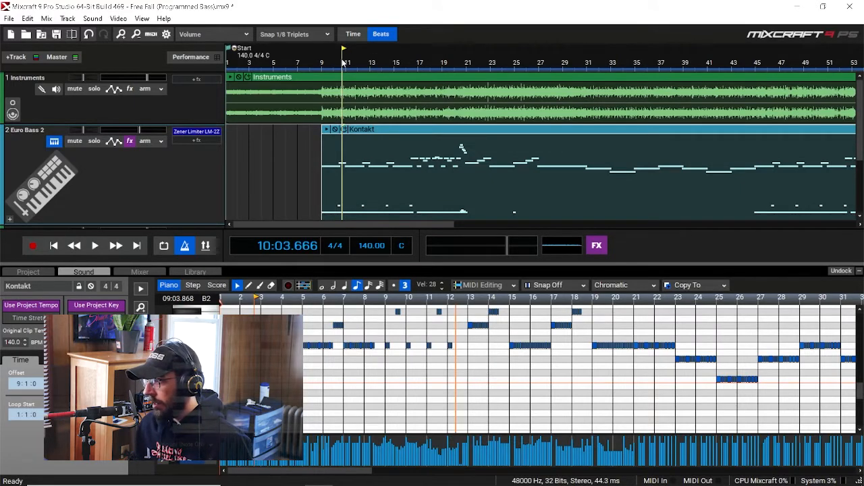
{"action": "scroll", "coordinate": [451, 121], "scroll_direction": "up", "scroll_amount": 2}
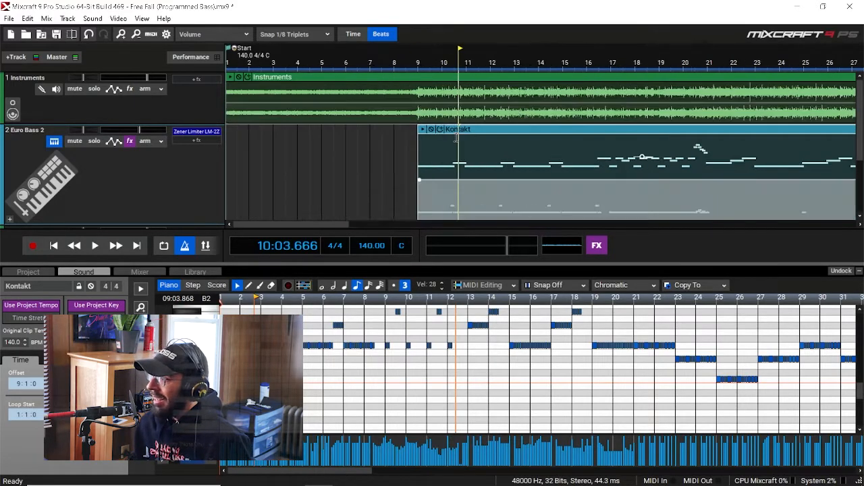
{"action": "scroll", "coordinate": [457, 137], "scroll_direction": "down", "scroll_amount": 1}
{"action": "left_click", "coordinate": [378, 63]}
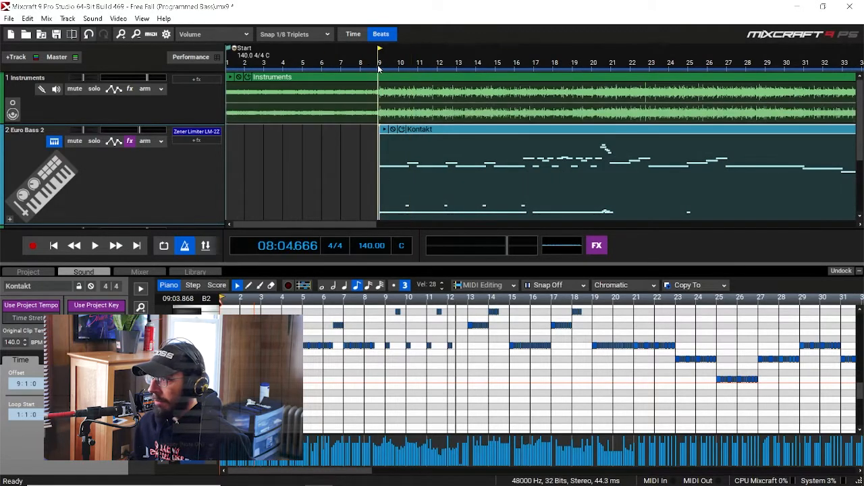
{"action": "scroll", "coordinate": [403, 78], "scroll_direction": "up", "scroll_amount": 2}
{"action": "left_click", "coordinate": [549, 65]}
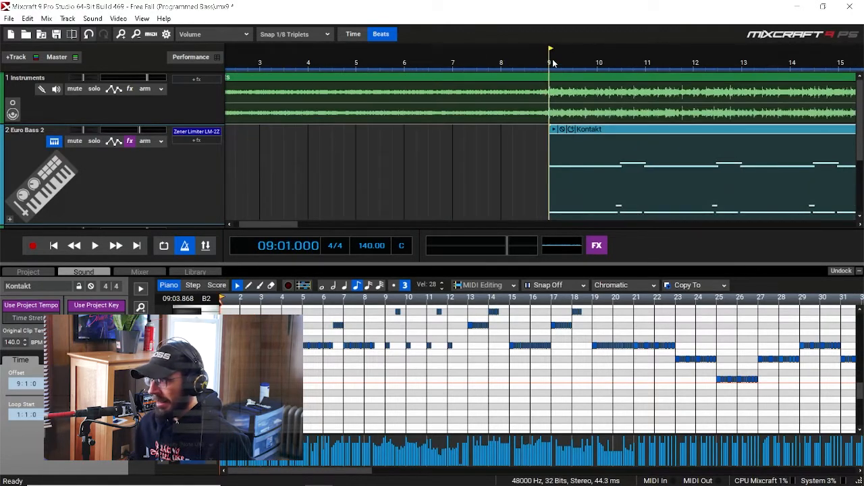
{"action": "scroll", "coordinate": [565, 68], "scroll_direction": "up", "scroll_amount": 1}
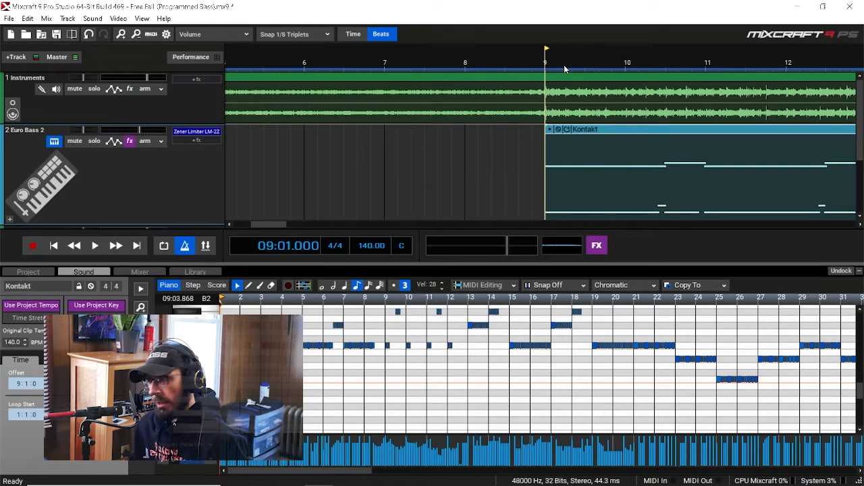
Step: Play the bass together with the Instruments track from bar 9 to about bar 29, following the notes along the timeline
{"action": "key", "text": "space"}
{"action": "scroll", "coordinate": [579, 121], "scroll_direction": "down", "scroll_amount": 1}
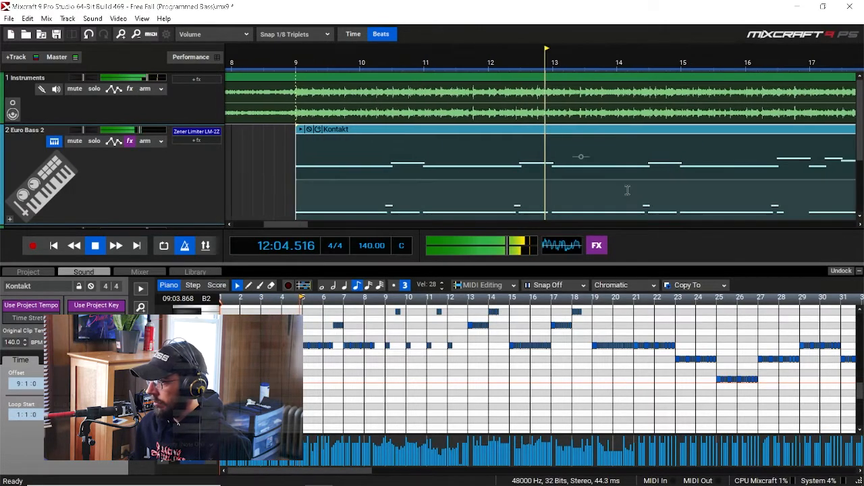
{"action": "scroll", "coordinate": [627, 190], "scroll_direction": "down", "scroll_amount": 2}
{"action": "left_click_drag", "start_coordinate": [325, 223], "coordinate": [347, 226]}
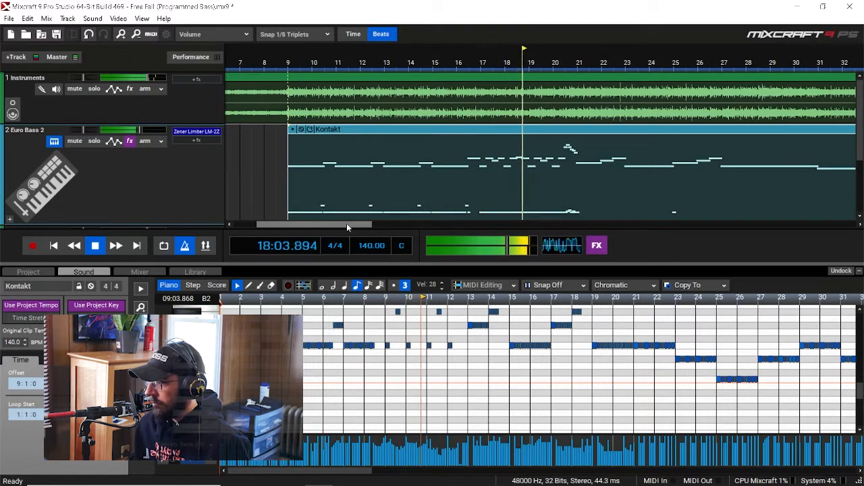
{"action": "left_click_drag", "start_coordinate": [346, 223], "coordinate": [337, 227]}
{"action": "scroll", "coordinate": [485, 201], "scroll_direction": "up", "scroll_amount": 1}
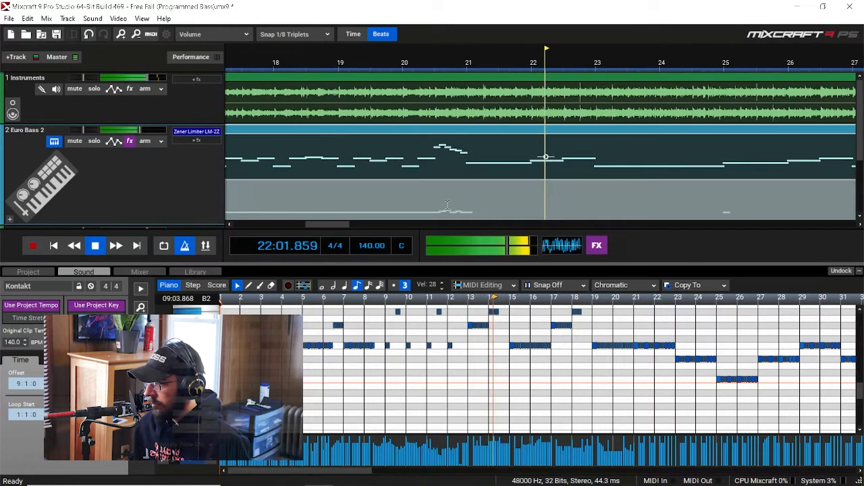
{"action": "scroll", "coordinate": [447, 205], "scroll_direction": "down", "scroll_amount": 1}
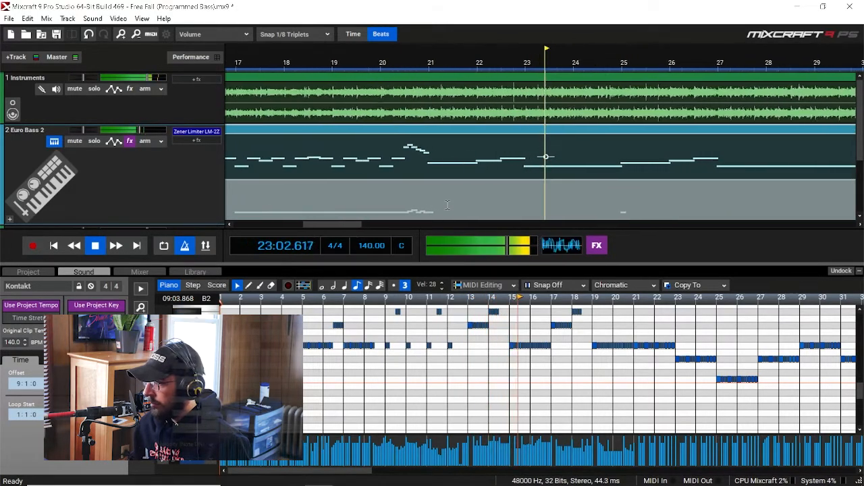
{"action": "left_click_drag", "start_coordinate": [342, 224], "coordinate": [349, 226]}
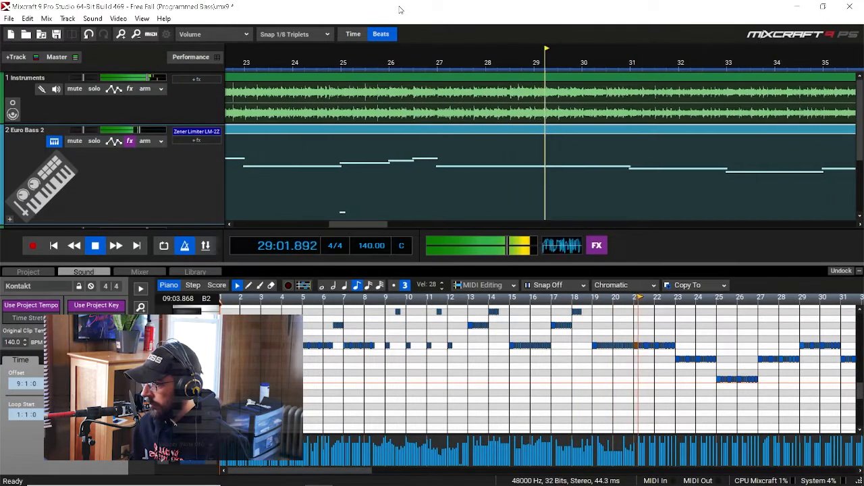
{"action": "key", "text": "space"}
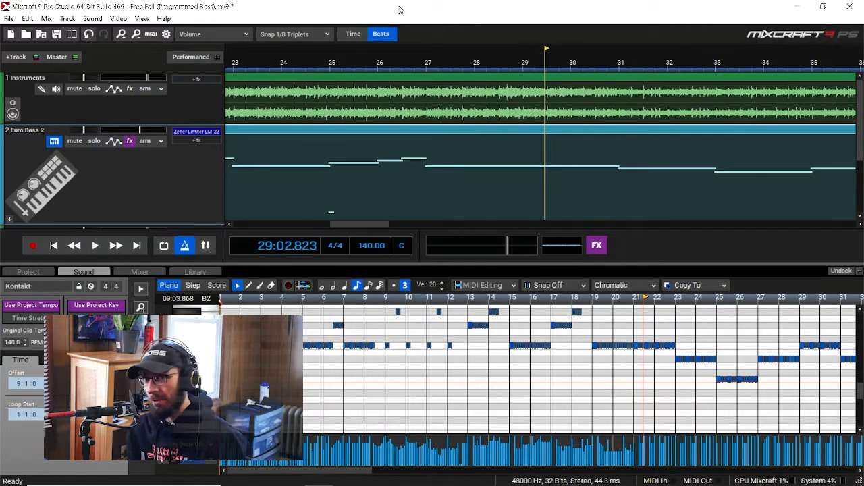
Step: Undock the details panel into its own window and enlarge the F2 and Ab notes in the clip's opening bars
{"action": "scroll", "coordinate": [616, 169], "scroll_direction": "down", "scroll_amount": 4}
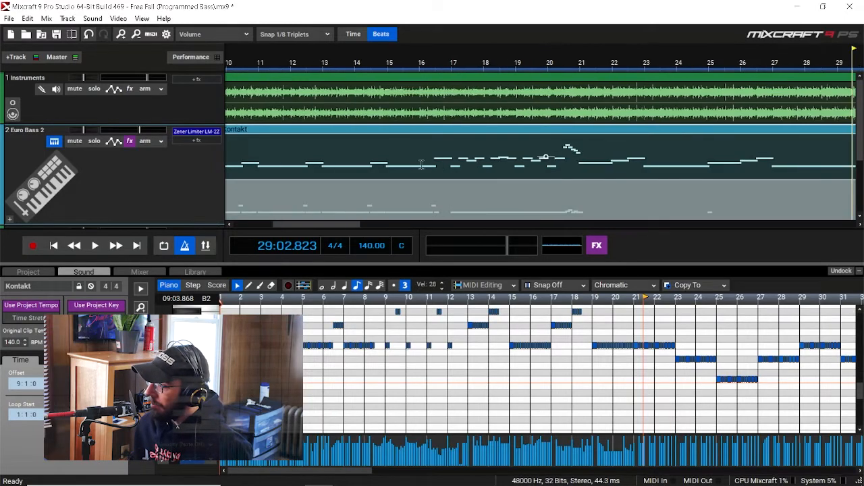
{"action": "scroll", "coordinate": [616, 169], "scroll_direction": "down", "scroll_amount": 1}
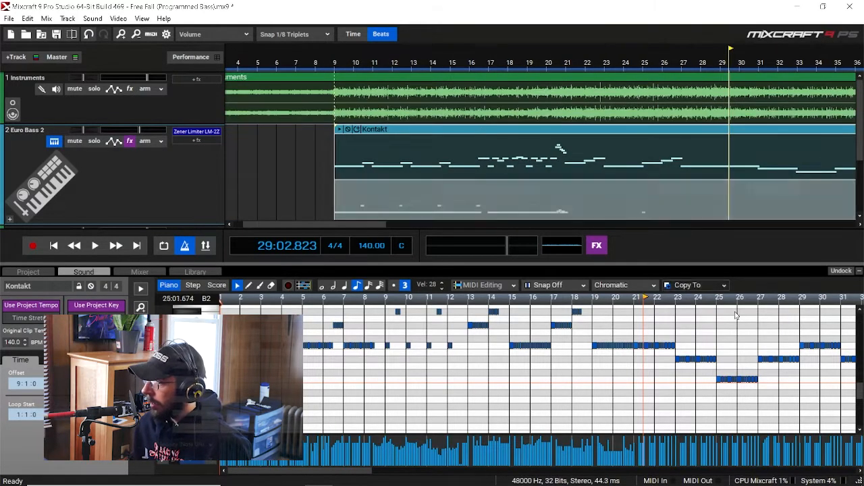
{"action": "left_click", "coordinate": [842, 271]}
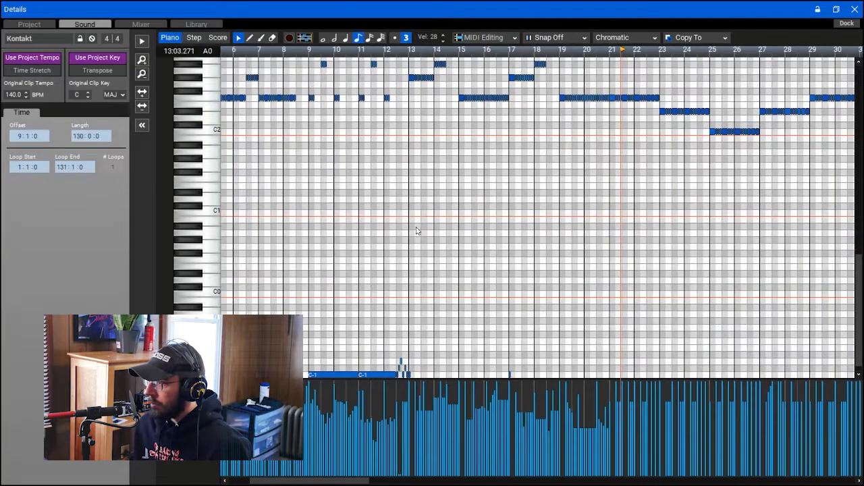
{"action": "scroll", "coordinate": [502, 272], "scroll_direction": "up", "scroll_amount": 2}
{"action": "key", "text": "Home"}
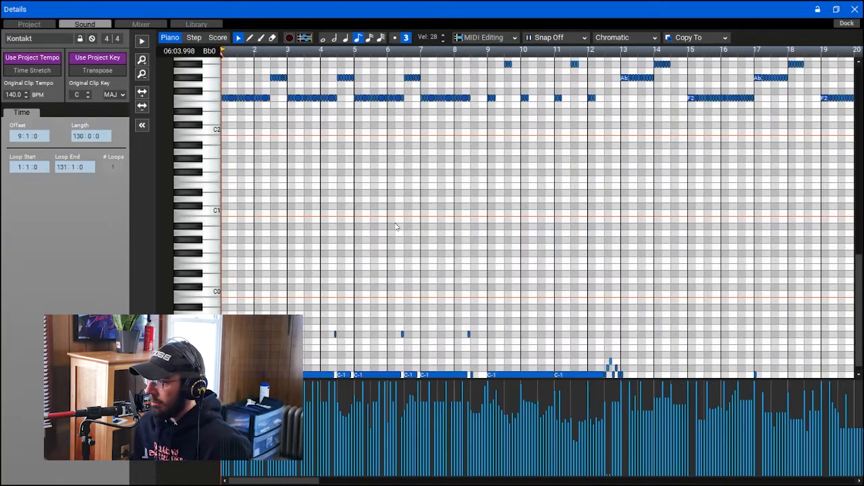
{"action": "scroll", "coordinate": [412, 223], "scroll_direction": "up", "scroll_amount": 5}
{"action": "scroll", "coordinate": [445, 218], "scroll_direction": "up", "scroll_amount": 2, "text": "ctrl"}
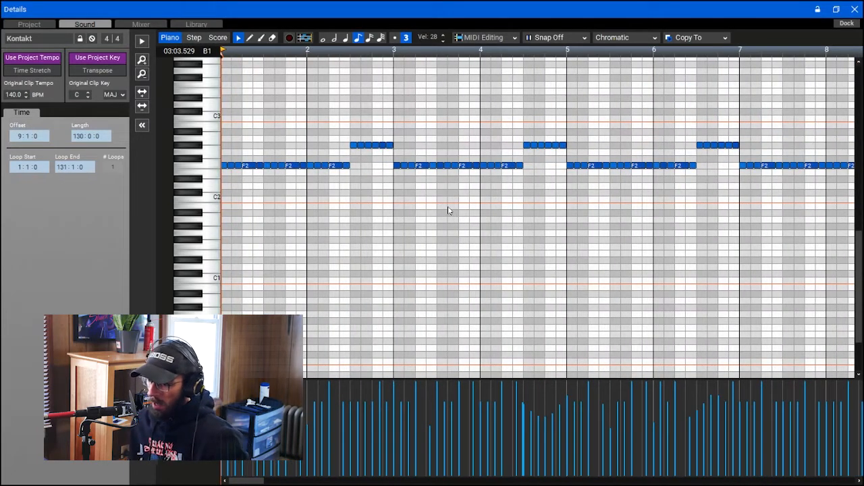
{"action": "scroll", "coordinate": [447, 209], "scroll_direction": "down", "scroll_amount": 2, "text": "ctrl"}
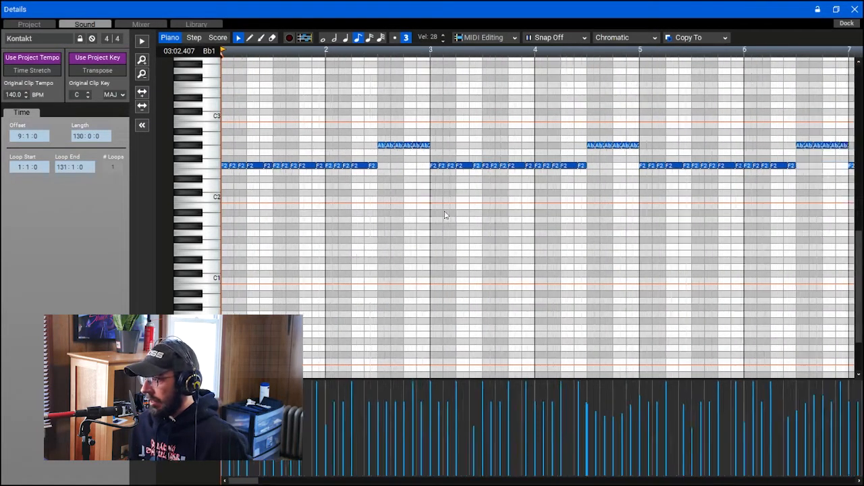
Step: Examine the spacing and velocities of the F2 and Ab2 notes across the clip's first bars at several magnifications
{"action": "scroll", "coordinate": [446, 212], "scroll_direction": "up", "scroll_amount": 4, "text": "ctrl"}
{"action": "scroll", "coordinate": [445, 215], "scroll_direction": "up", "scroll_amount": 1, "text": "ctrl"}
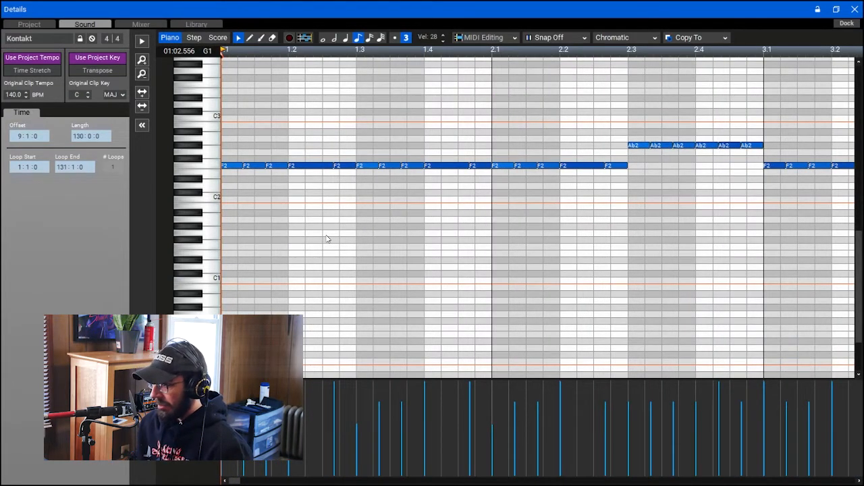
{"action": "scroll", "coordinate": [395, 241], "scroll_direction": "down", "scroll_amount": 1, "text": "ctrl"}
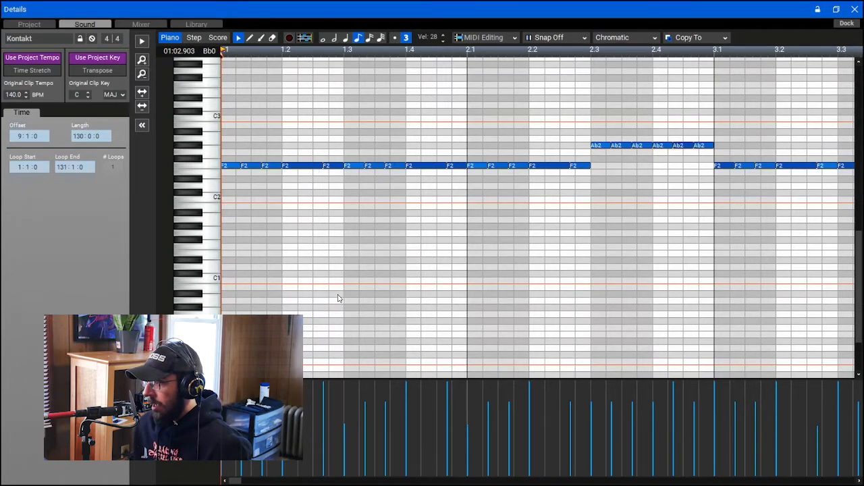
{"action": "scroll", "coordinate": [338, 299], "scroll_direction": "down", "scroll_amount": 2}
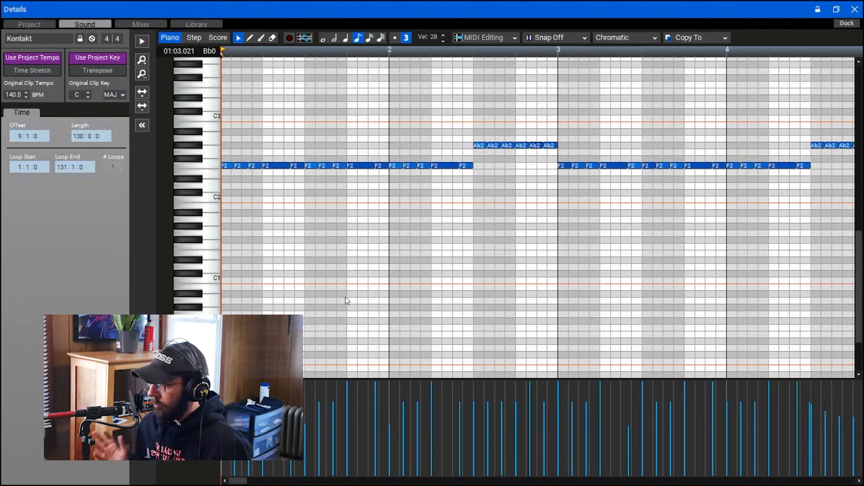
{"action": "scroll", "coordinate": [394, 284], "scroll_direction": "down", "scroll_amount": 3}
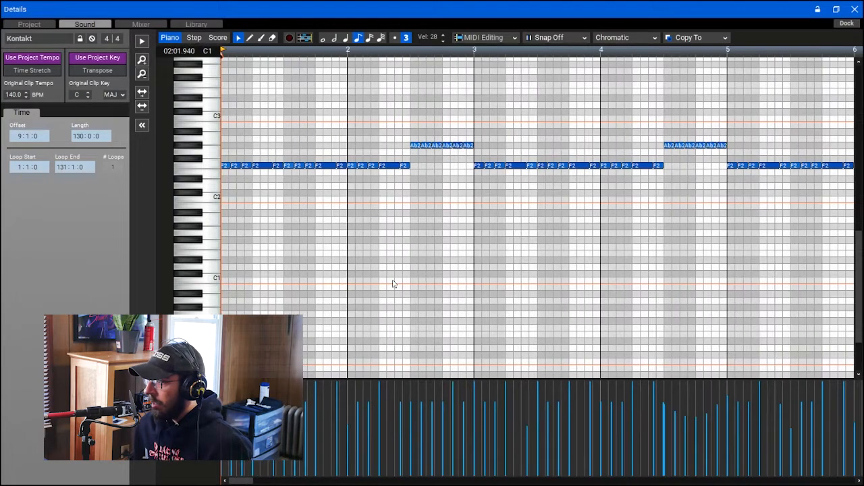
{"action": "scroll", "coordinate": [393, 284], "scroll_direction": "up", "scroll_amount": 4}
{"action": "scroll", "coordinate": [394, 283], "scroll_direction": "down", "scroll_amount": 1}
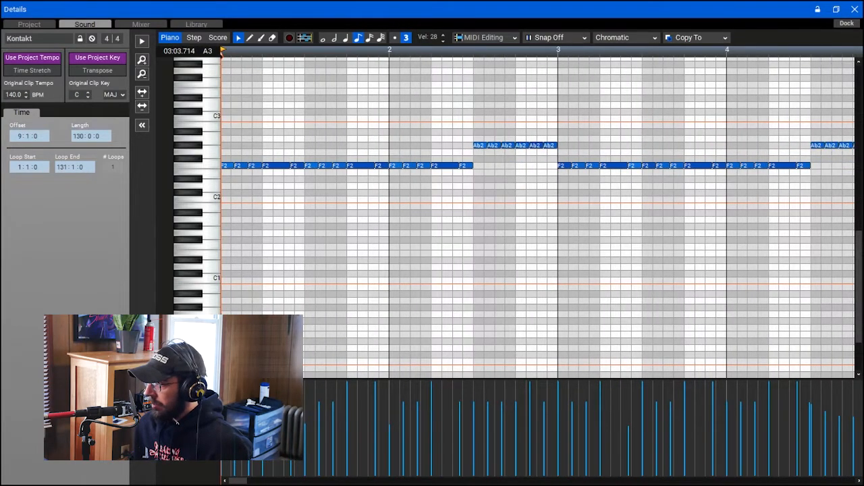
Step: Dock the details panel back into the main window, and unmute and solo the Bass DI track
{"action": "left_click", "coordinate": [848, 24]}
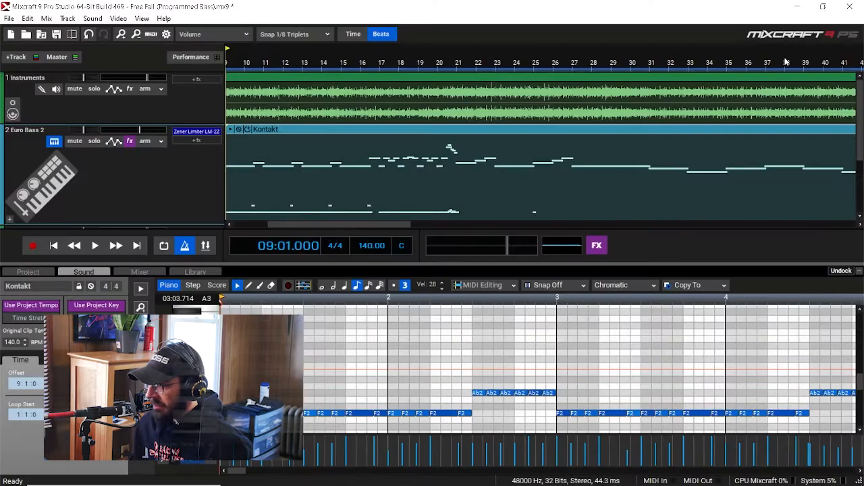
{"action": "scroll", "coordinate": [140, 167], "scroll_direction": "down", "scroll_amount": 2}
{"action": "scroll", "coordinate": [468, 150], "scroll_direction": "down", "scroll_amount": 2}
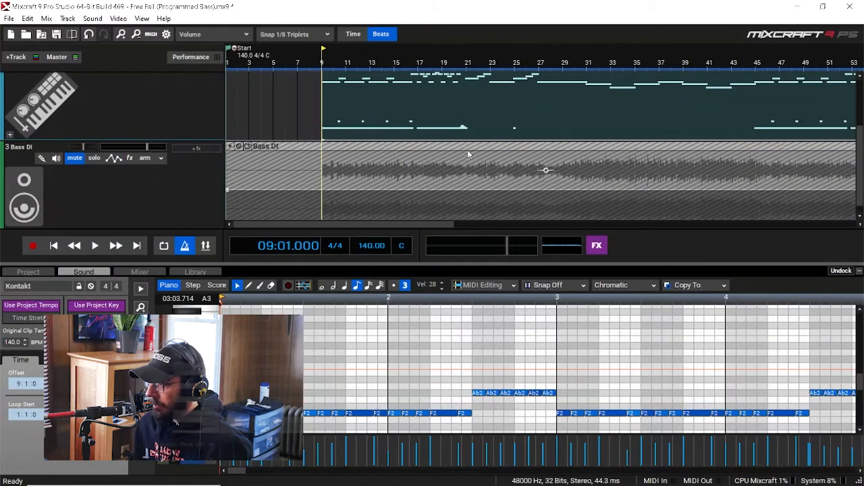
{"action": "scroll", "coordinate": [467, 149], "scroll_direction": "up", "scroll_amount": 2}
{"action": "left_click", "coordinate": [74, 158]}
{"action": "left_click", "coordinate": [94, 158]}
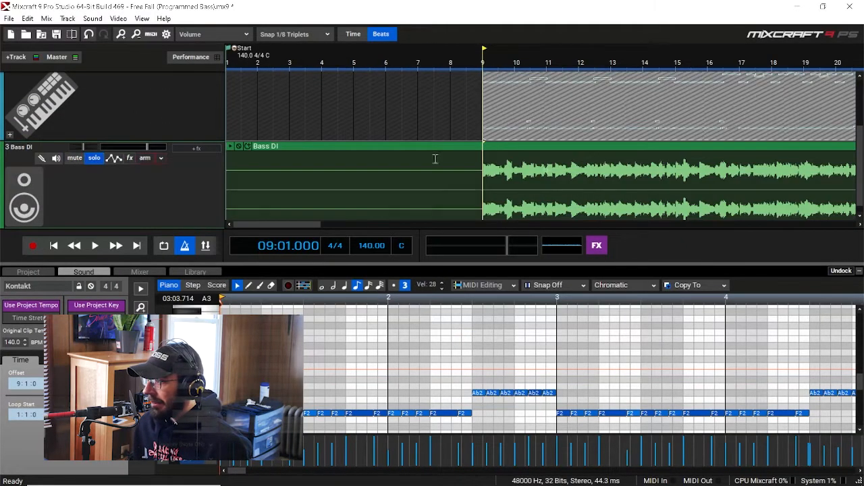
Step: Inspect the Bass DI waveform around bar 9 beat 4 and play the track from there to just past bar 12
{"action": "scroll", "coordinate": [435, 159], "scroll_direction": "up", "scroll_amount": 4}
{"action": "left_click_drag", "start_coordinate": [267, 228], "coordinate": [278, 227]}
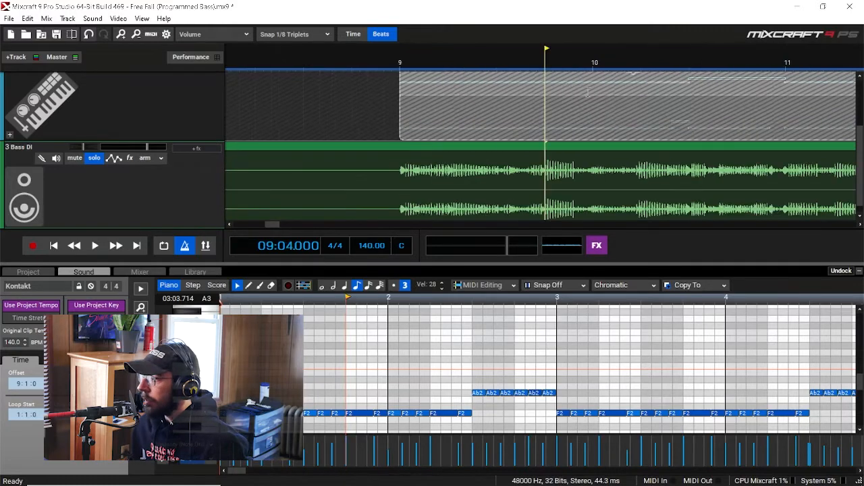
{"action": "scroll", "coordinate": [566, 112], "scroll_direction": "up", "scroll_amount": 1}
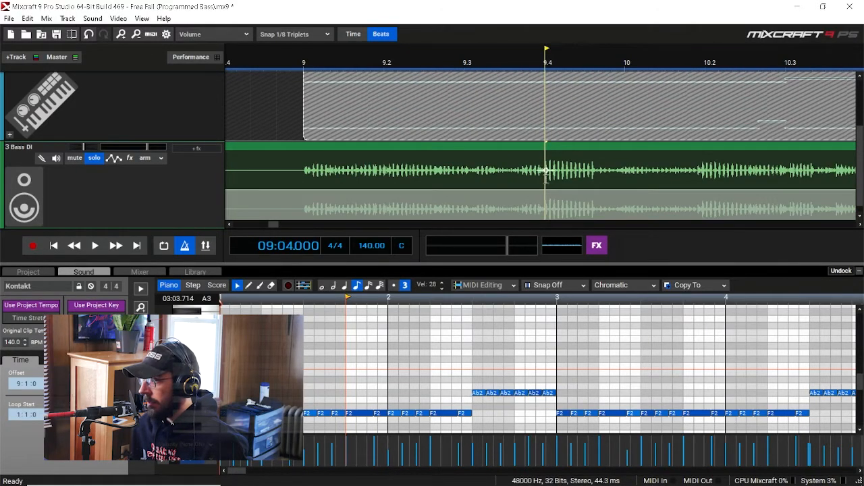
{"action": "scroll", "coordinate": [546, 174], "scroll_direction": "up", "scroll_amount": 1}
{"action": "scroll", "coordinate": [542, 170], "scroll_direction": "up", "scroll_amount": 1}
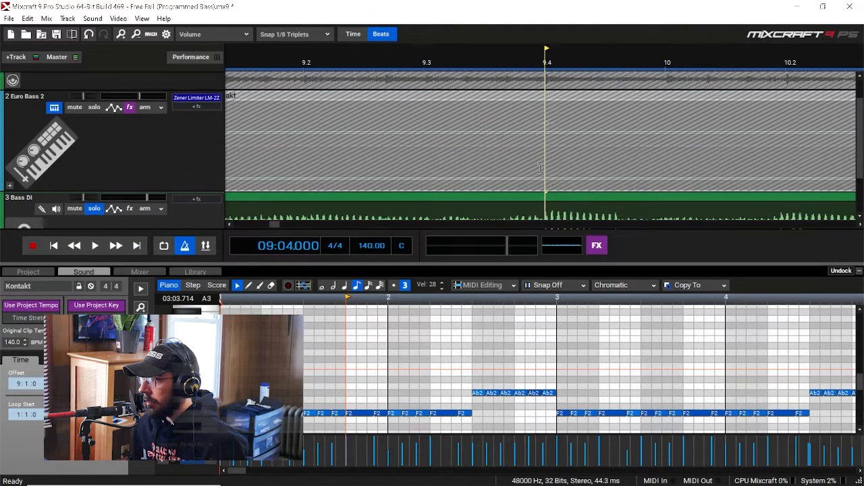
{"action": "scroll", "coordinate": [540, 169], "scroll_direction": "down", "scroll_amount": 1}
{"action": "scroll", "coordinate": [547, 162], "scroll_direction": "down", "scroll_amount": 1}
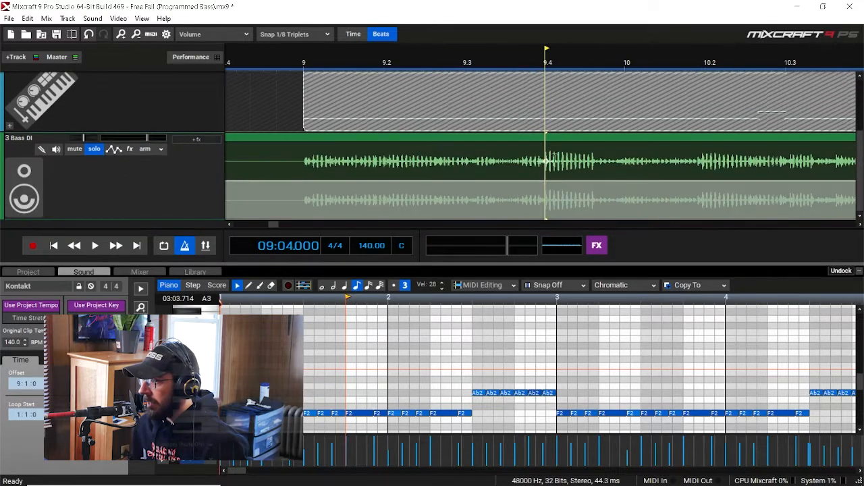
{"action": "scroll", "coordinate": [687, 169], "scroll_direction": "down", "scroll_amount": 1}
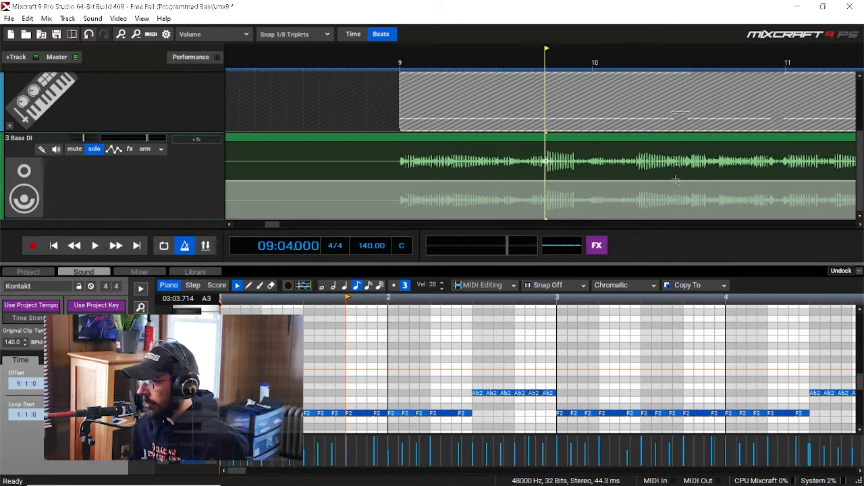
{"action": "key", "text": "space"}
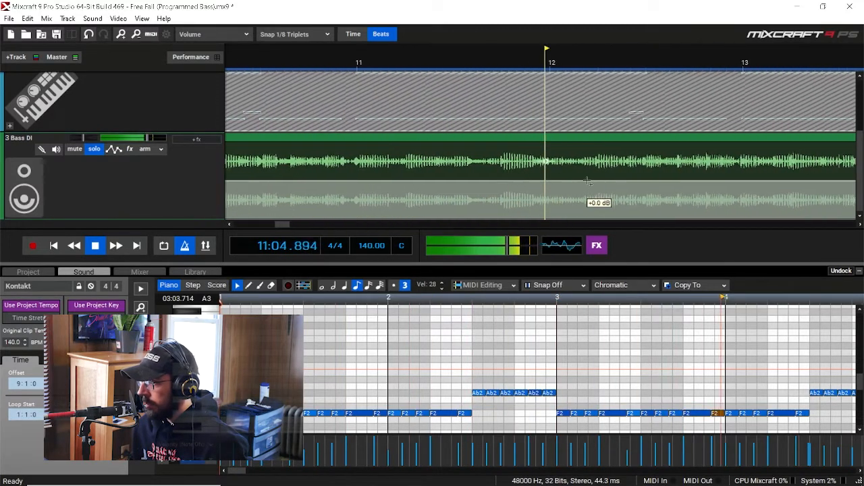
{"action": "key", "text": "space"}
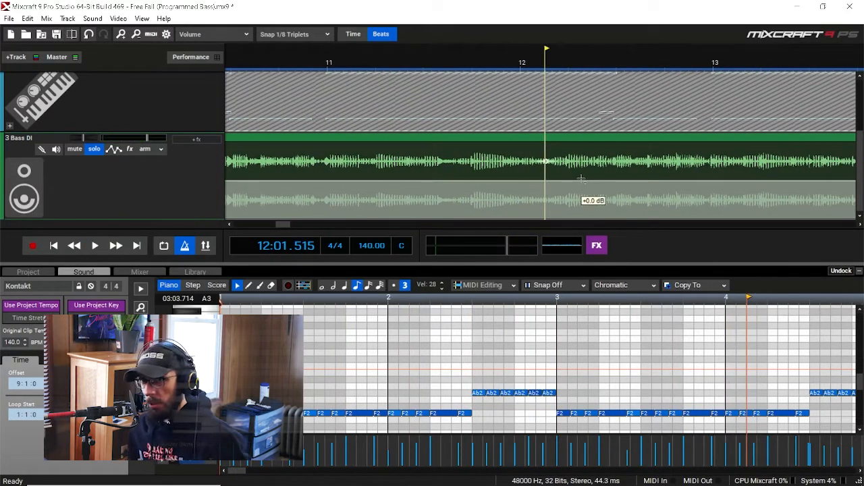
Step: Move the playhead back to the end of bar 9 and replay the soloed Bass DI to the start of bar 11
{"action": "scroll", "coordinate": [581, 179], "scroll_direction": "down", "scroll_amount": 2}
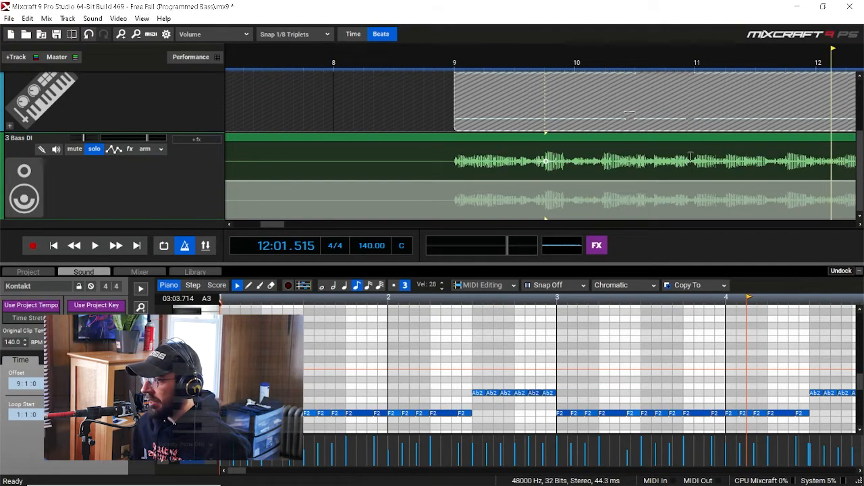
{"action": "left_click", "coordinate": [565, 54]}
{"action": "scroll", "coordinate": [563, 58], "scroll_direction": "up", "scroll_amount": 4}
{"action": "scroll", "coordinate": [598, 187], "scroll_direction": "down", "scroll_amount": 2}
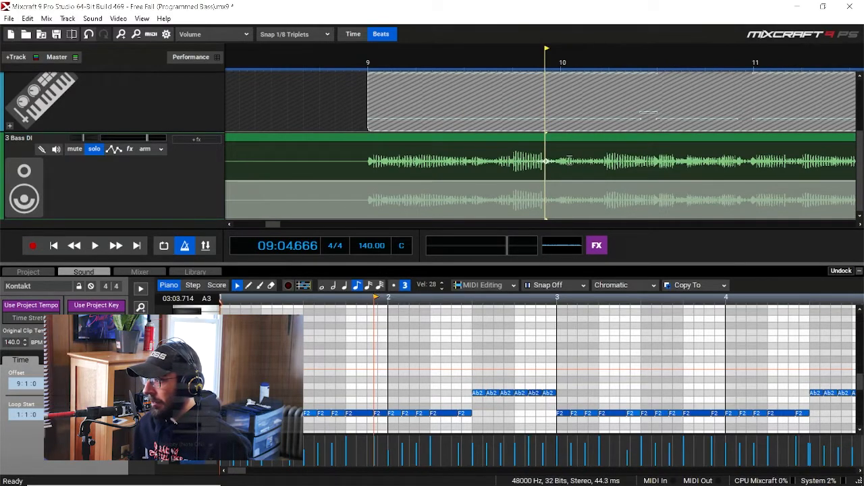
{"action": "key", "text": "space"}
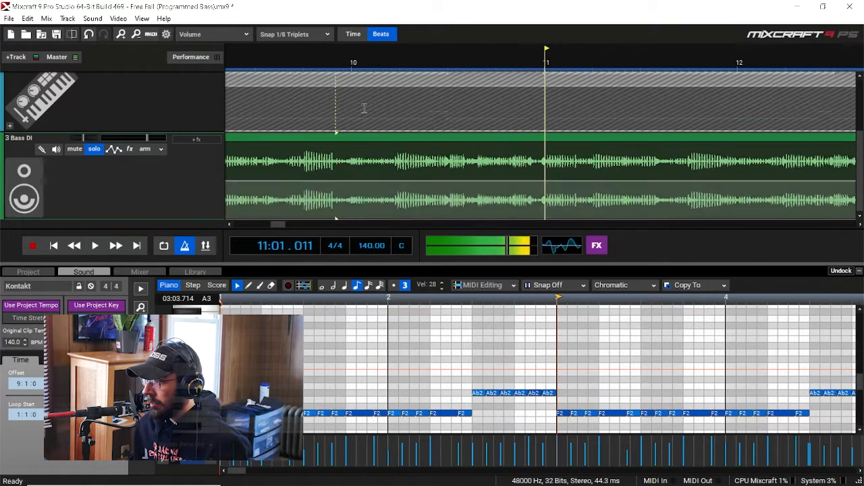
Step: Enlarge the docked piano roll editor so its velocity lane is taller, and survey the clip's first eight bars
{"action": "scroll", "coordinate": [138, 145], "scroll_direction": "up", "scroll_amount": 1}
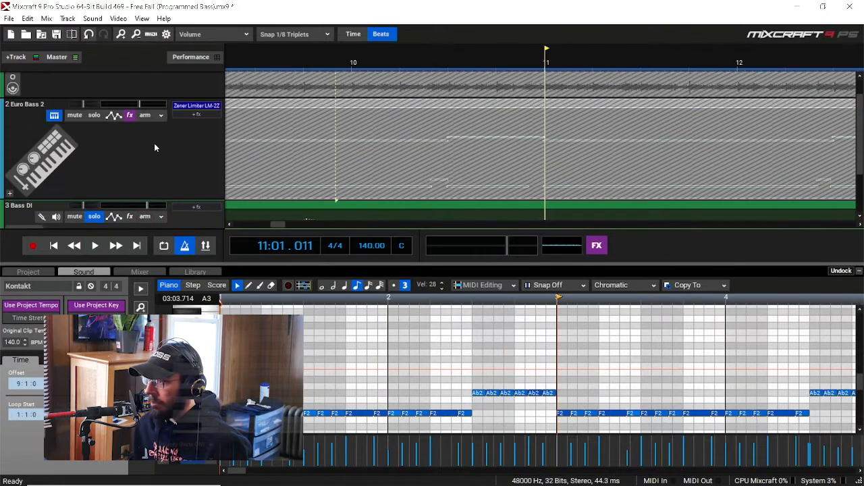
{"action": "scroll", "coordinate": [560, 328], "scroll_direction": "up", "scroll_amount": 2}
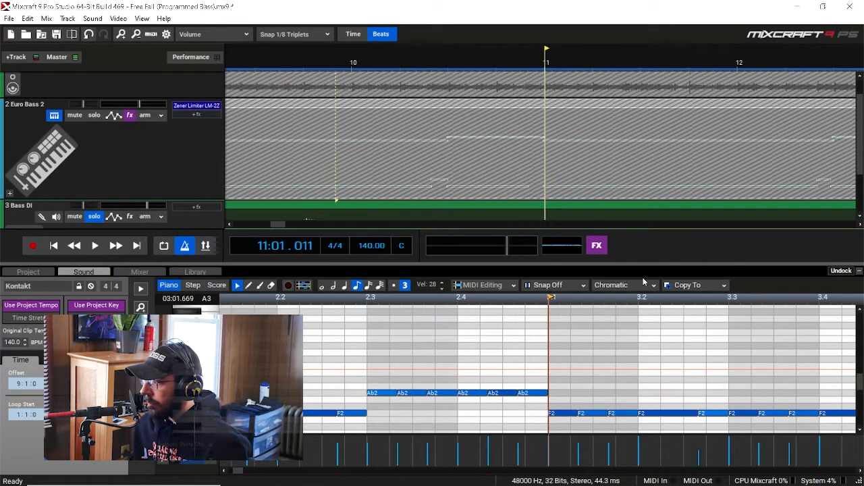
{"action": "left_click_drag", "start_coordinate": [643, 267], "coordinate": [675, 143]}
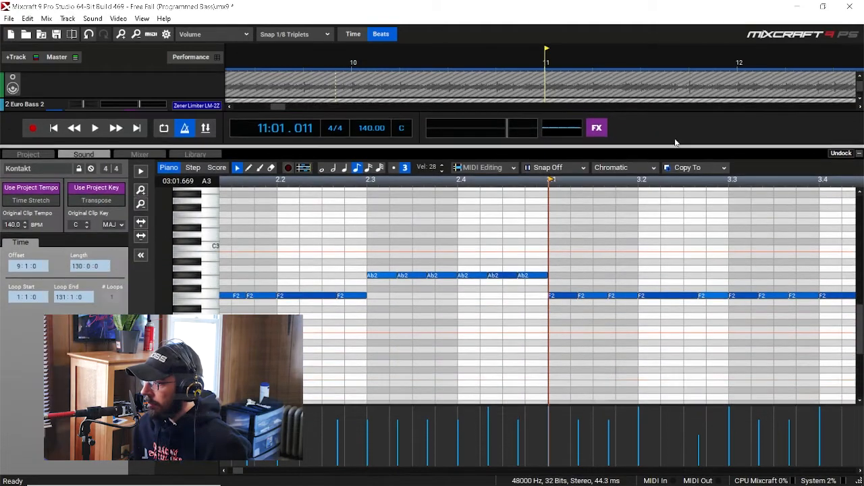
{"action": "scroll", "coordinate": [618, 443], "scroll_direction": "down", "scroll_amount": 2}
{"action": "scroll", "coordinate": [618, 444], "scroll_direction": "down", "scroll_amount": 4}
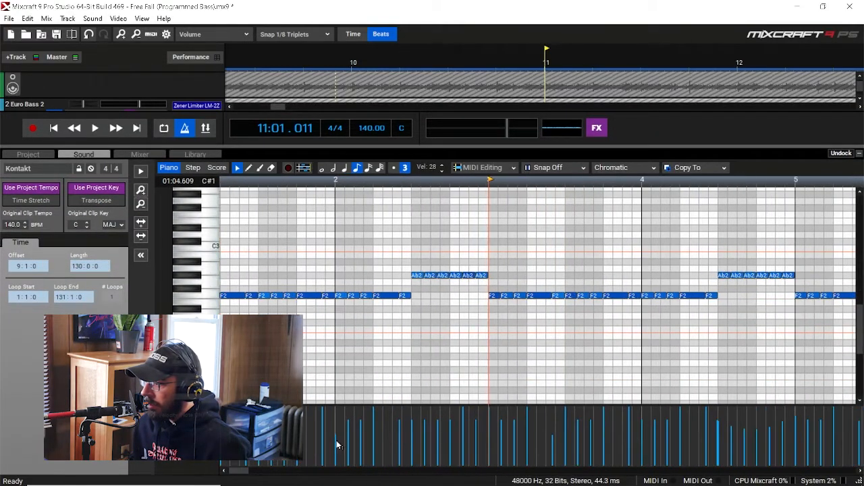
{"action": "scroll", "coordinate": [420, 448], "scroll_direction": "down", "scroll_amount": 5}
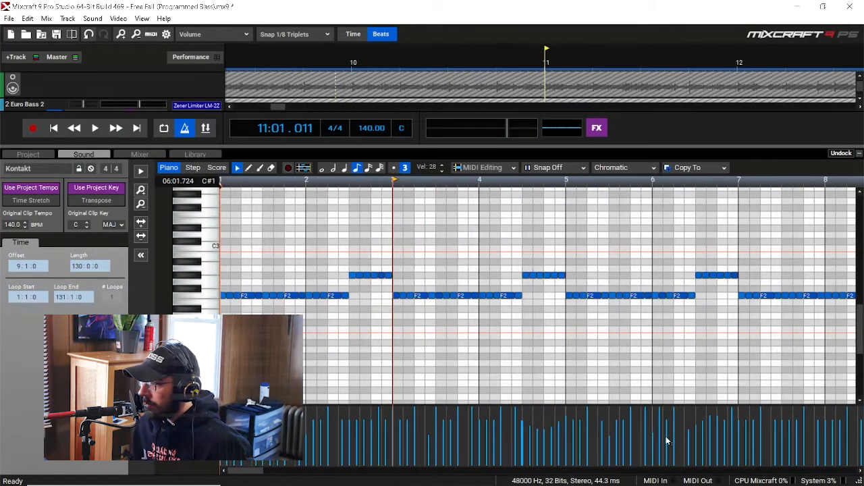
Step: Place the playhead at the Ab2 notes in the clip's bar 4, beat 3, and play them briefly
{"action": "left_click", "coordinate": [533, 181]}
{"action": "scroll", "coordinate": [534, 369], "scroll_direction": "up", "scroll_amount": 5}
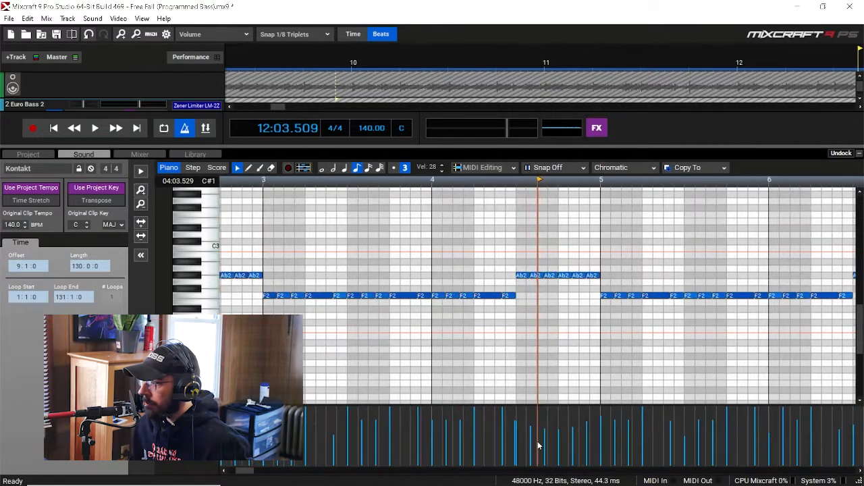
{"action": "left_click", "coordinate": [501, 180]}
{"action": "key", "text": "space"}
{"action": "key", "text": "space"}
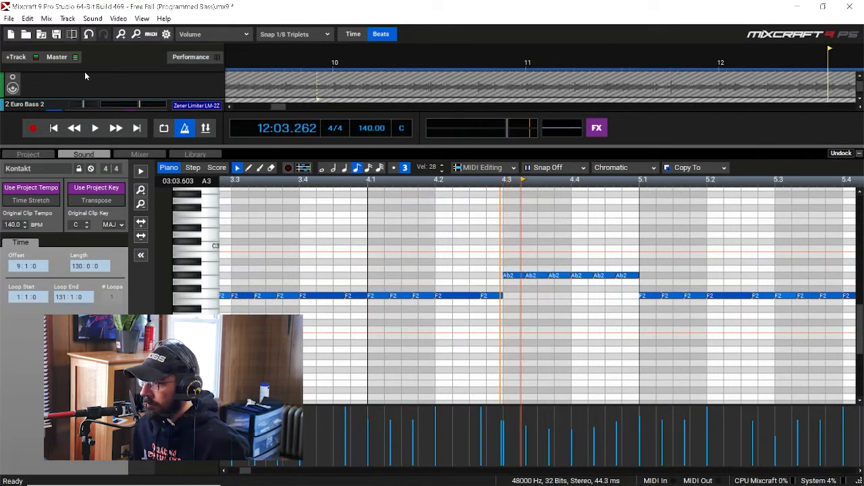
Step: Solo the Euro Bass 2 track
{"action": "scroll", "coordinate": [87, 76], "scroll_direction": "down", "scroll_amount": 1}
{"action": "scroll", "coordinate": [98, 95], "scroll_direction": "down", "scroll_amount": 2}
{"action": "scroll", "coordinate": [98, 96], "scroll_direction": "up", "scroll_amount": 2}
{"action": "scroll", "coordinate": [98, 99], "scroll_direction": "down", "scroll_amount": 4}
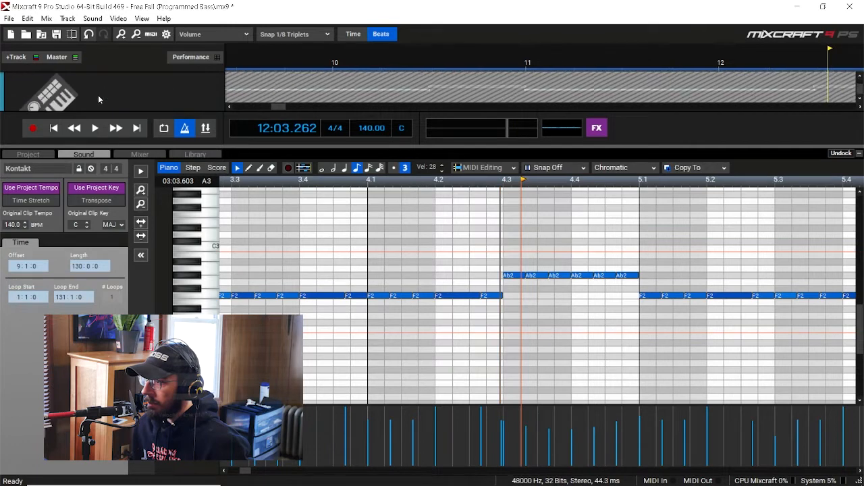
{"action": "scroll", "coordinate": [98, 95], "scroll_direction": "down", "scroll_amount": 3}
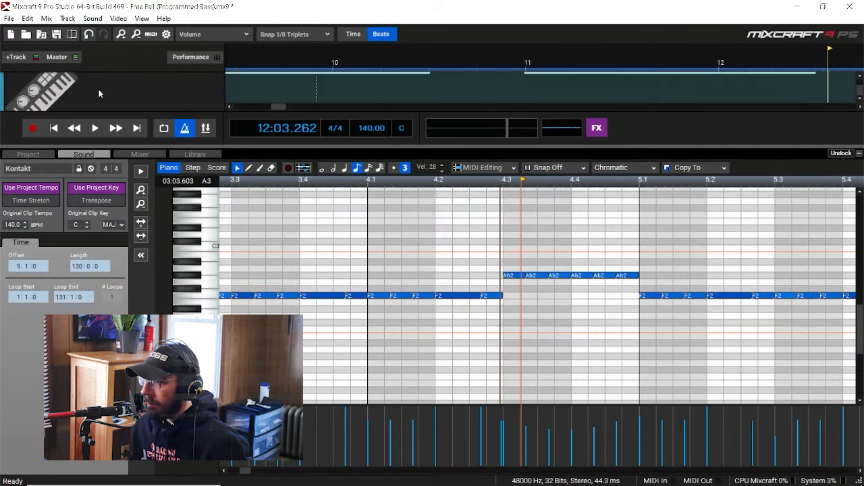
{"action": "scroll", "coordinate": [99, 95], "scroll_direction": "up", "scroll_amount": 5}
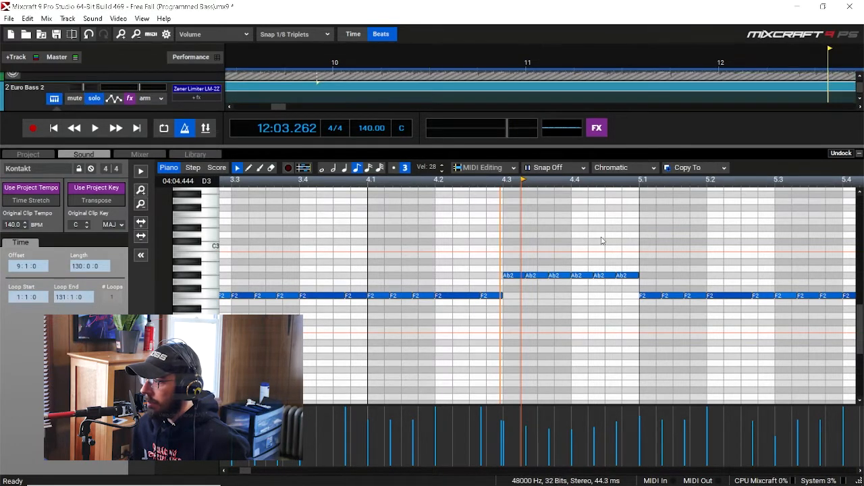
Step: Play Euro Bass 2 from bar 12 beat 3 to the end of bar 16 and examine the velocities around the C3 notes
{"action": "key", "text": "space"}
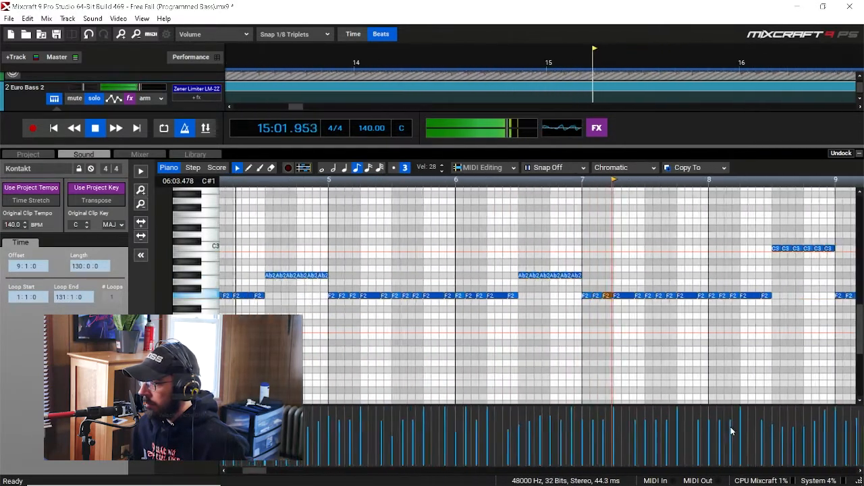
{"action": "scroll", "coordinate": [720, 443], "scroll_direction": "up", "scroll_amount": 4}
{"action": "scroll", "coordinate": [770, 446], "scroll_direction": "down", "scroll_amount": 2}
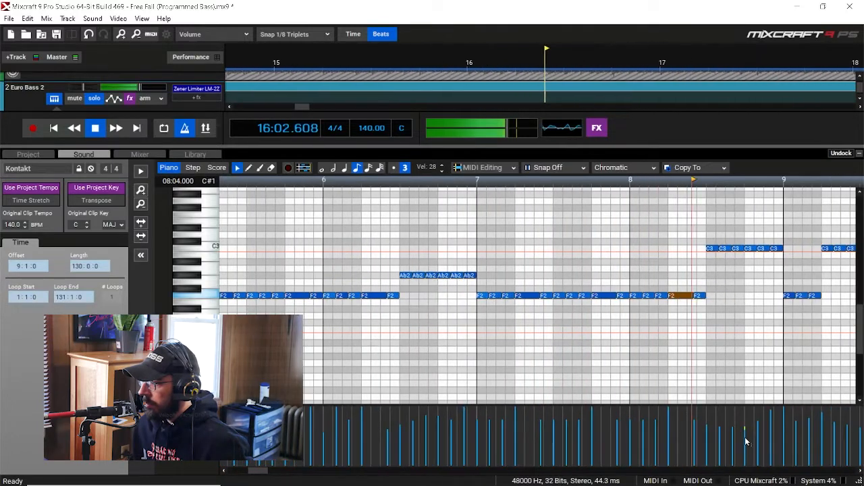
{"action": "scroll", "coordinate": [695, 439], "scroll_direction": "up", "scroll_amount": 5}
{"action": "key", "text": "space"}
{"action": "scroll", "coordinate": [676, 406], "scroll_direction": "down", "scroll_amount": 2}
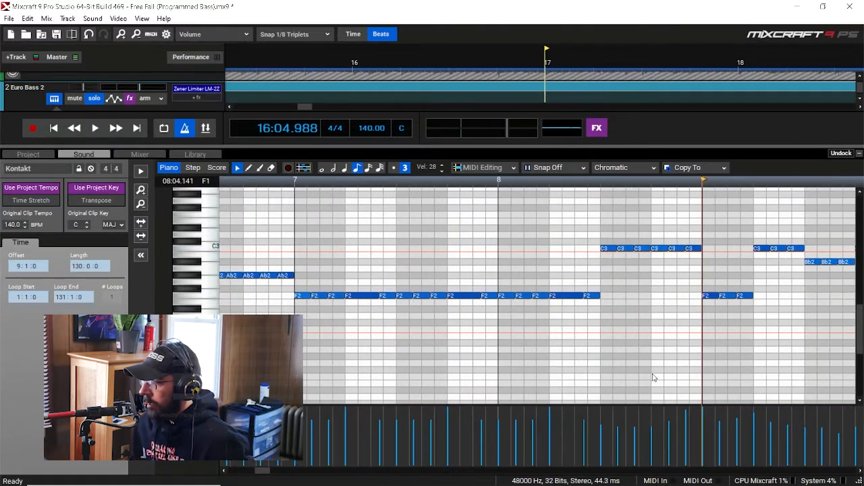
{"action": "scroll", "coordinate": [581, 363], "scroll_direction": "down", "scroll_amount": 4}
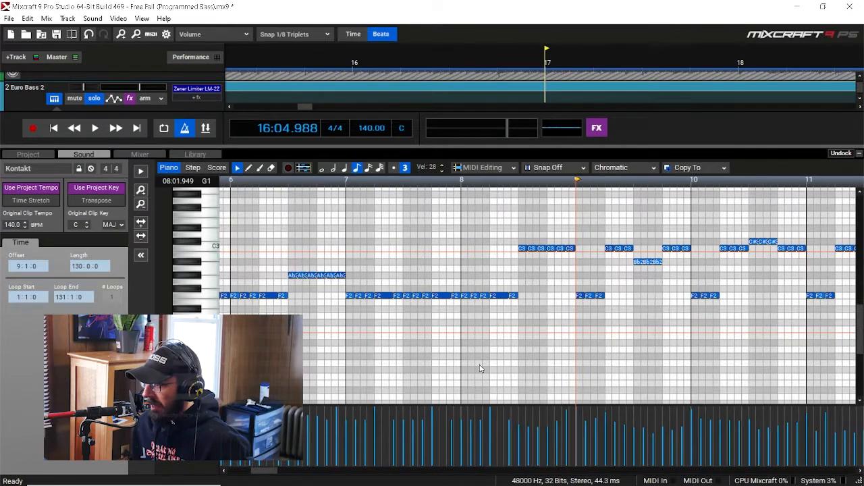
{"action": "scroll", "coordinate": [446, 375], "scroll_direction": "down", "scroll_amount": 1}
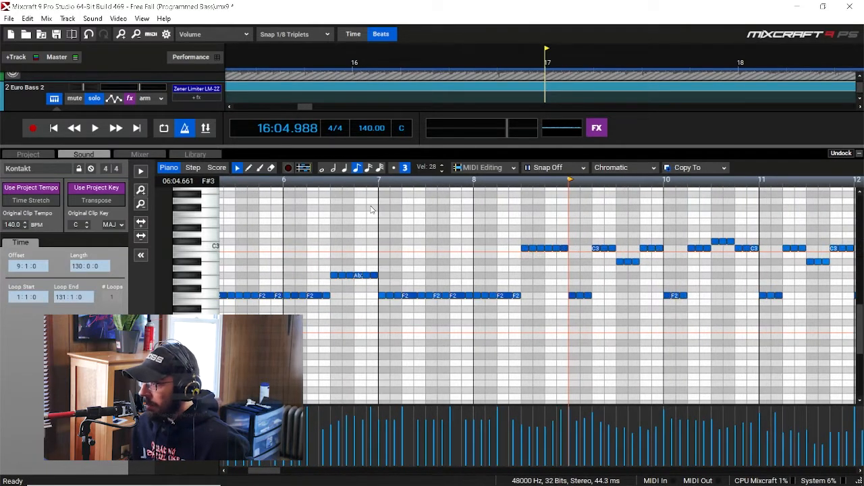
{"action": "scroll", "coordinate": [419, 333], "scroll_direction": "down", "scroll_amount": 2}
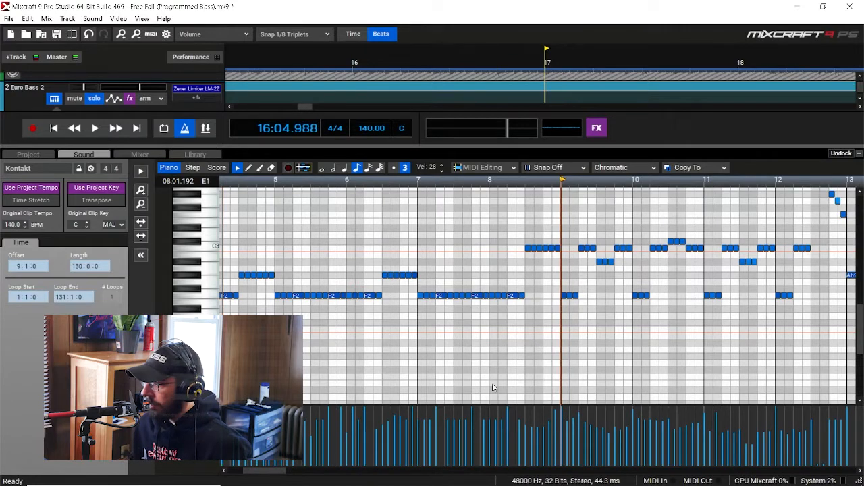
{"action": "scroll", "coordinate": [493, 388], "scroll_direction": "up", "scroll_amount": 4}
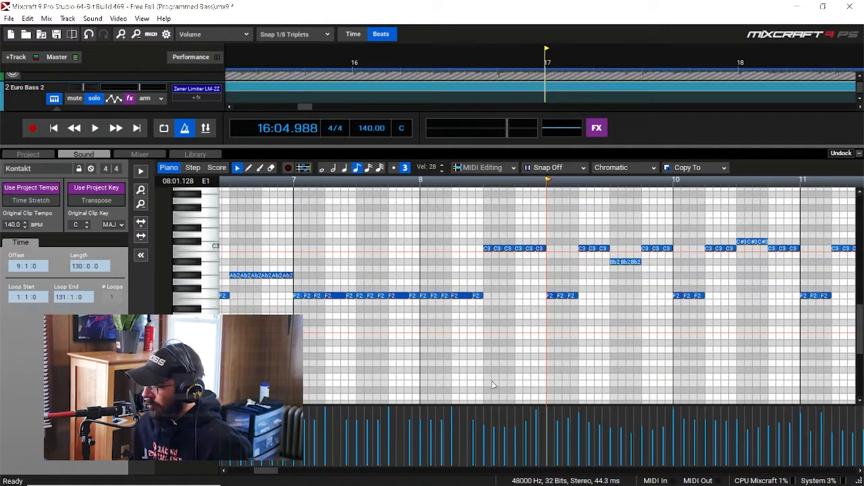
Step: Examine the keyswitch notes around C-1, including F#-1, C#-1 and D-1, between the clip's bars 8 and 13
{"action": "scroll", "coordinate": [482, 355], "scroll_direction": "up", "scroll_amount": 2}
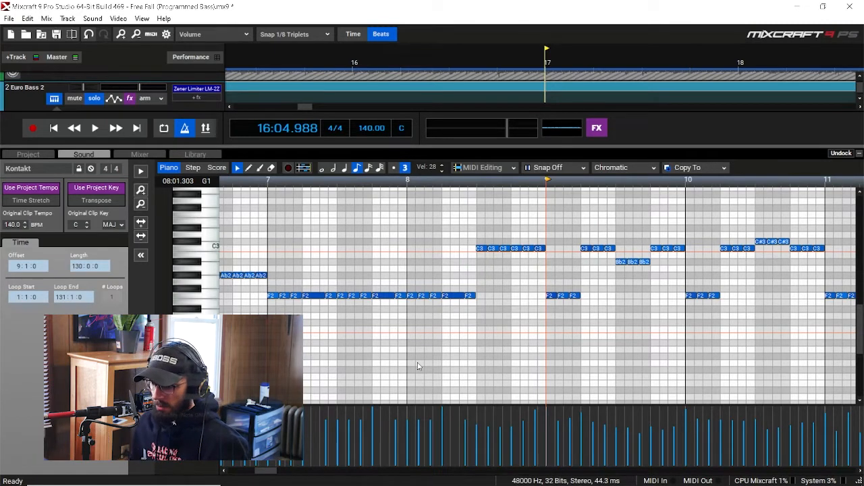
{"action": "scroll", "coordinate": [549, 334], "scroll_direction": "down", "scroll_amount": 2}
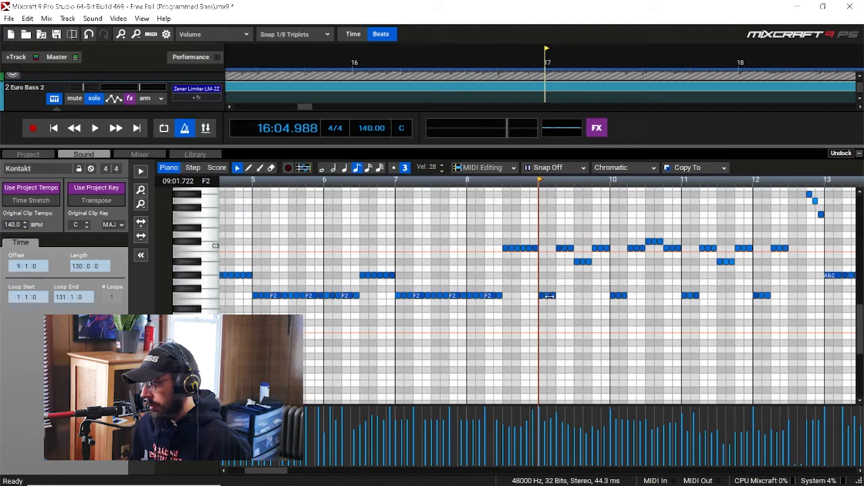
{"action": "scroll", "coordinate": [195, 300], "scroll_direction": "down", "scroll_amount": 6}
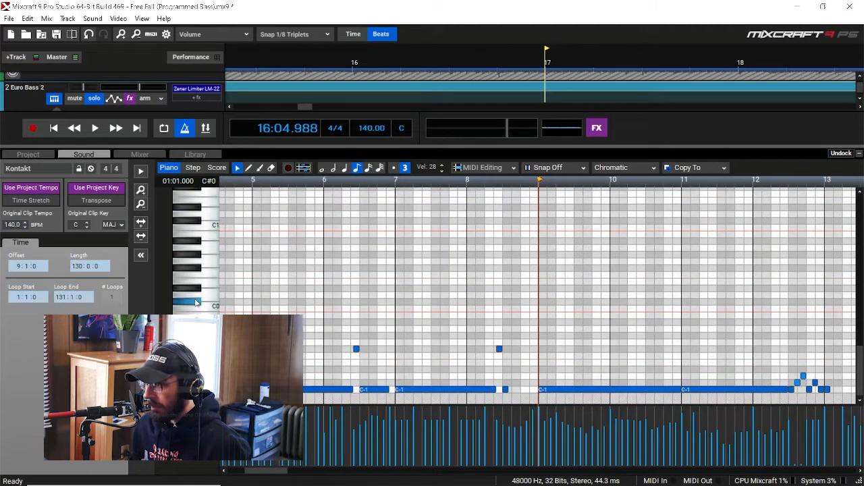
{"action": "scroll", "coordinate": [440, 358], "scroll_direction": "up", "scroll_amount": 4}
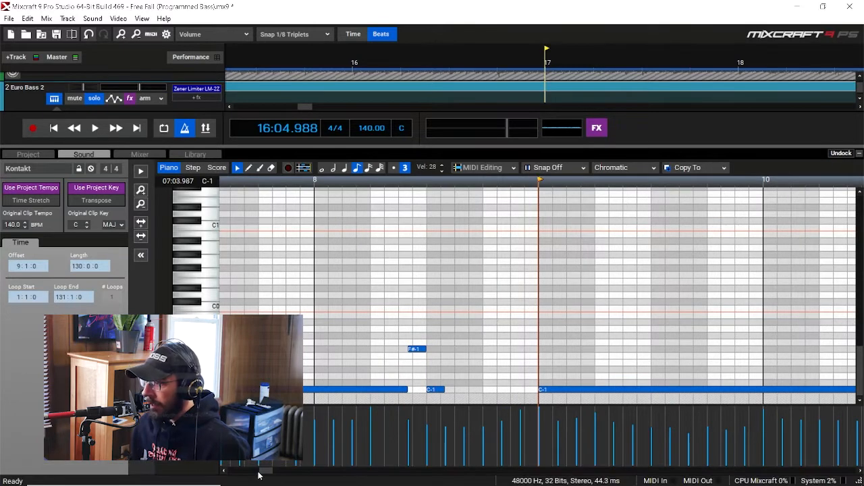
{"action": "left_click_drag", "start_coordinate": [267, 475], "coordinate": [285, 480]}
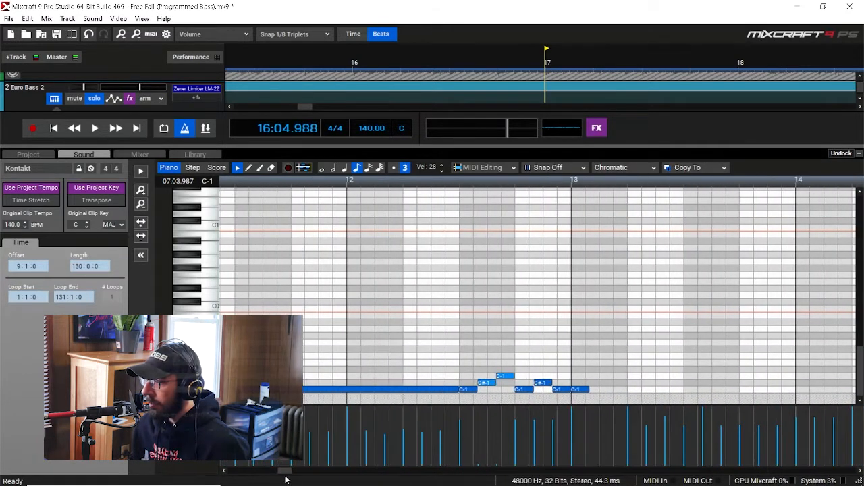
Step: Open the Euro Bass 2 track's Kontakt instrument and bring EuroBass II's active keyswitch display into view
{"action": "left_click", "coordinate": [459, 181]}
{"action": "scroll", "coordinate": [446, 228], "scroll_direction": "up", "scroll_amount": 1}
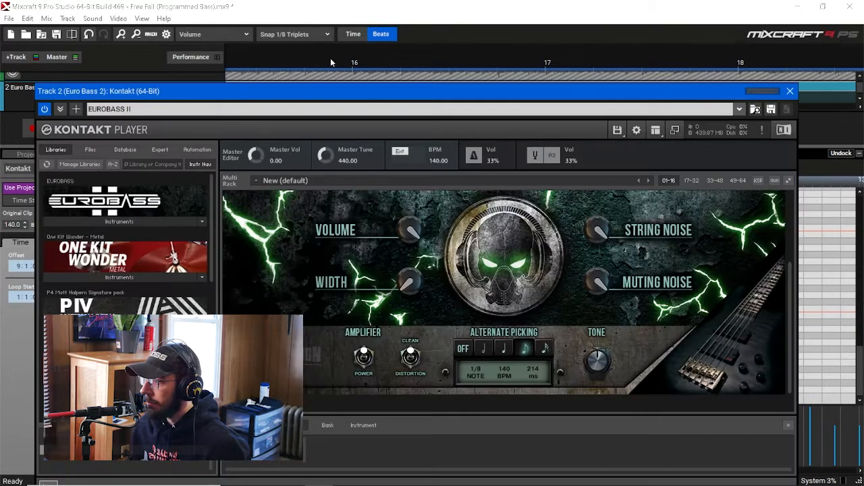
{"action": "left_click_drag", "start_coordinate": [556, 87], "coordinate": [536, 43]}
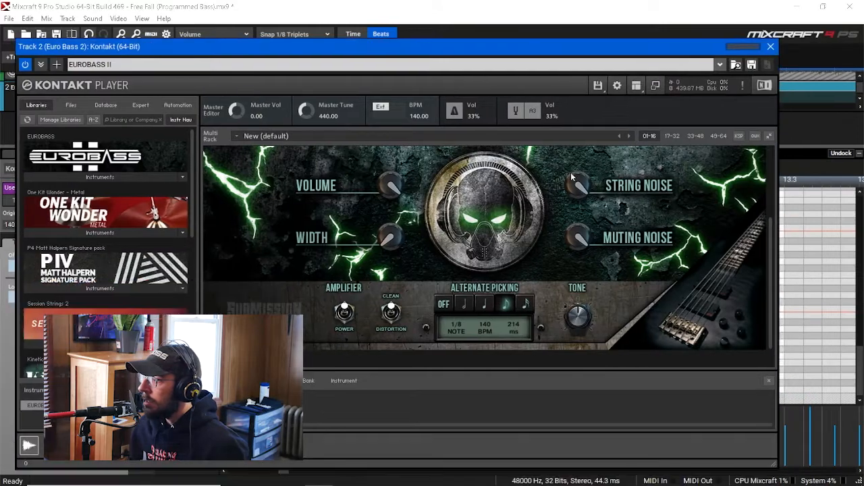
{"action": "scroll", "coordinate": [689, 230], "scroll_direction": "up", "scroll_amount": 4}
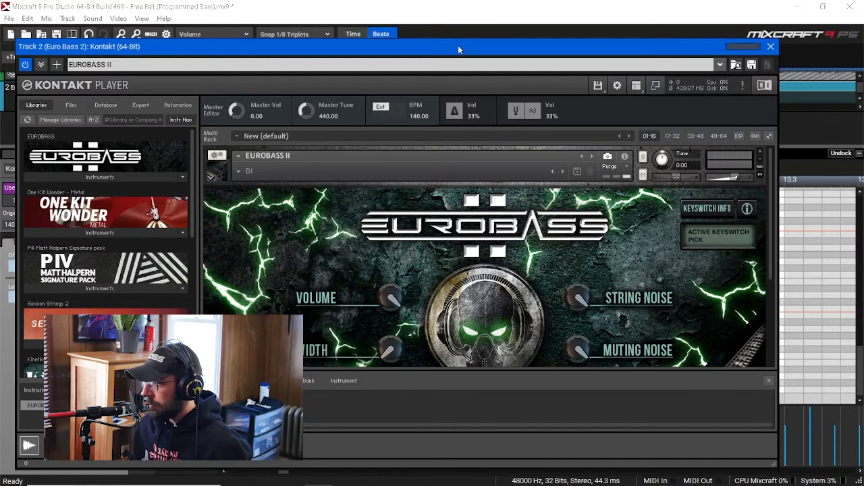
Step: Set the playhead just before the clip's bar 12 and reposition the Kontakt window so the active keyswitch display is fully visible
{"action": "left_click_drag", "start_coordinate": [458, 45], "coordinate": [545, 264]}
{"action": "left_click", "coordinate": [334, 180]}
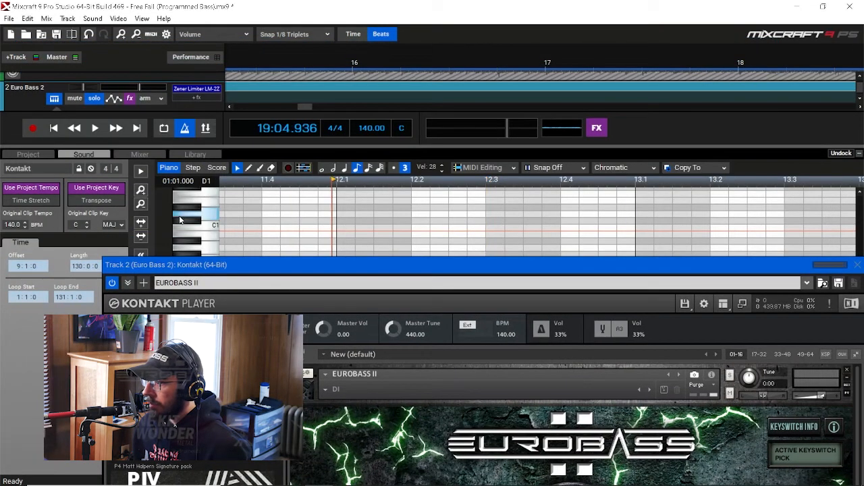
{"action": "scroll", "coordinate": [337, 253], "scroll_direction": "down", "scroll_amount": 2}
{"action": "left_click_drag", "start_coordinate": [383, 266], "coordinate": [399, 451]}
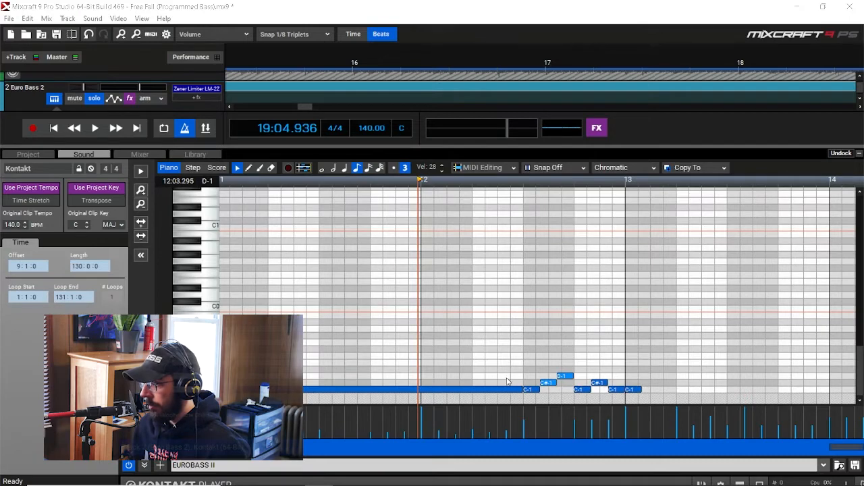
{"action": "left_click_drag", "start_coordinate": [545, 448], "coordinate": [466, 152]}
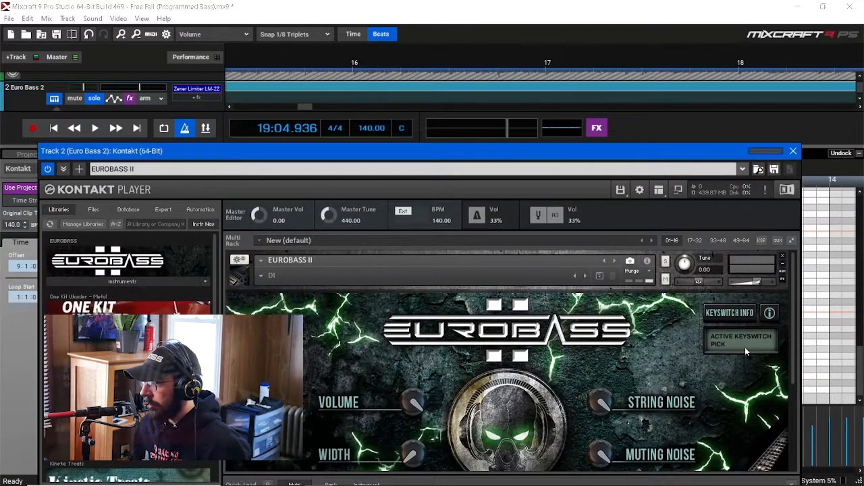
Step: Play the passage into the clip's bar 13 while watching the active keyswitch display, and close the Kontakt window
{"action": "key", "text": "space"}
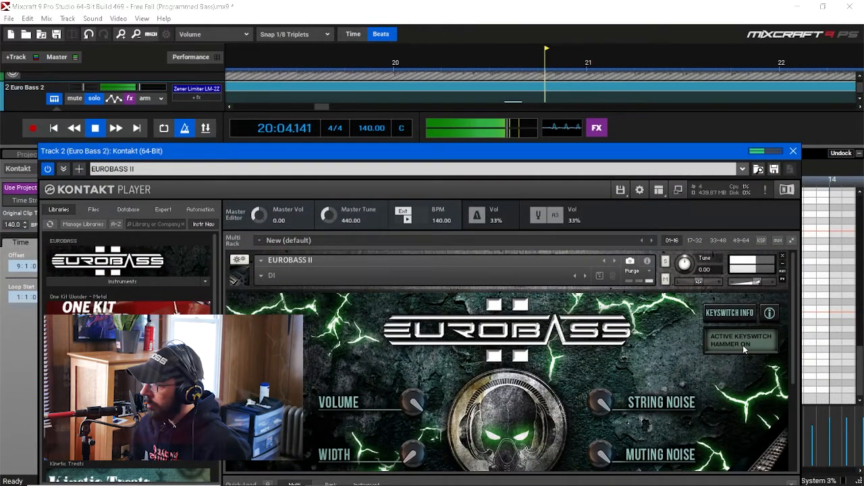
{"action": "key", "text": "space"}
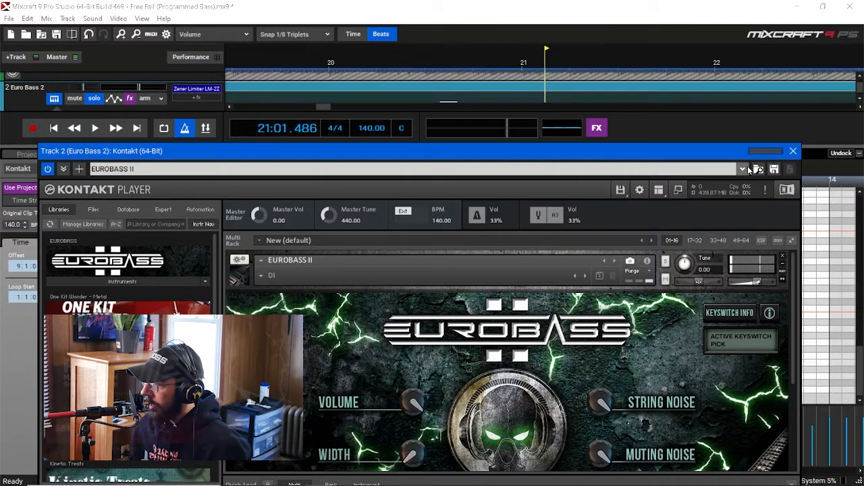
{"action": "left_click", "coordinate": [794, 151]}
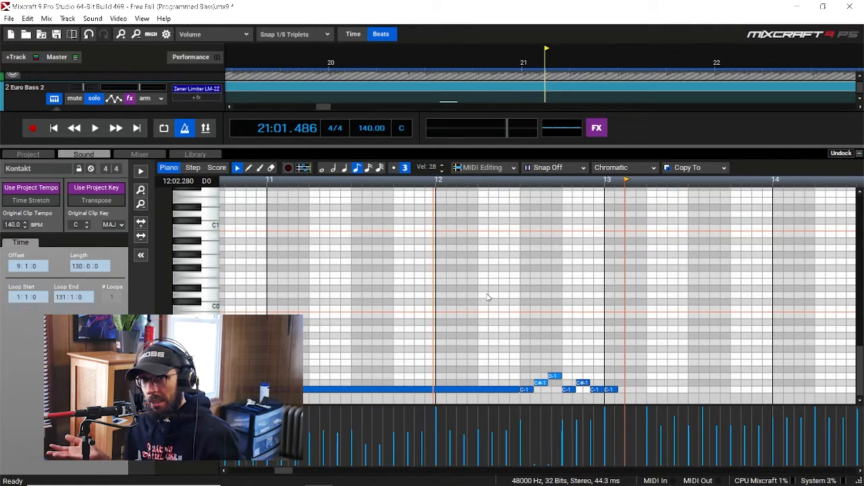
Step: Play from the clip's bar 12, beat 2, into bar 13 while following the C-1, C#-1 and D-1 keyswitch notes
{"action": "scroll", "coordinate": [554, 301], "scroll_direction": "right", "scroll_amount": 3}
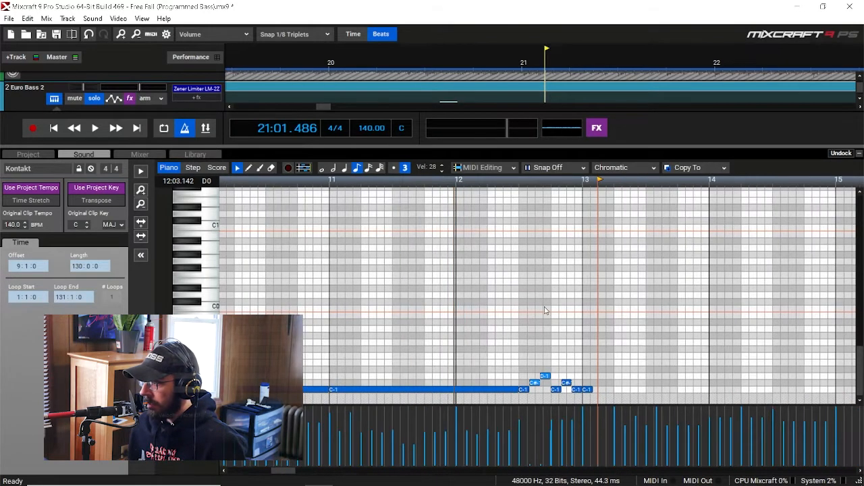
{"action": "scroll", "coordinate": [505, 443], "scroll_direction": "up", "scroll_amount": 1}
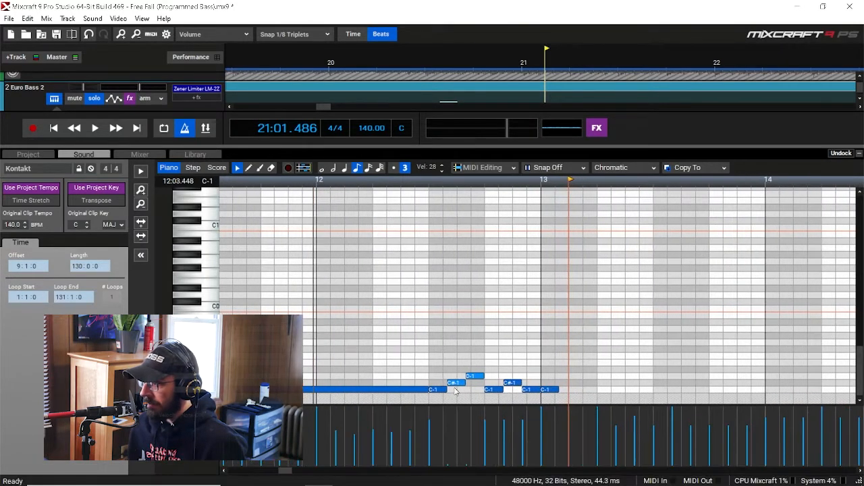
{"action": "left_click", "coordinate": [412, 183]}
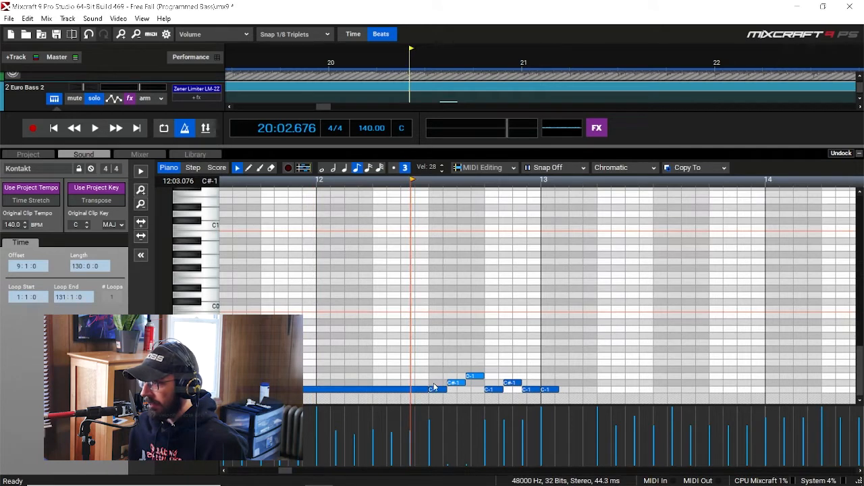
{"action": "key", "text": "space"}
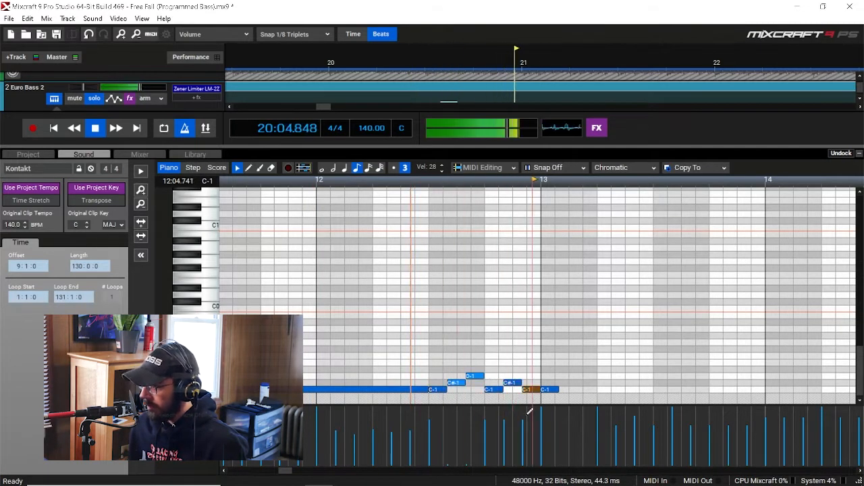
{"action": "key", "text": "space"}
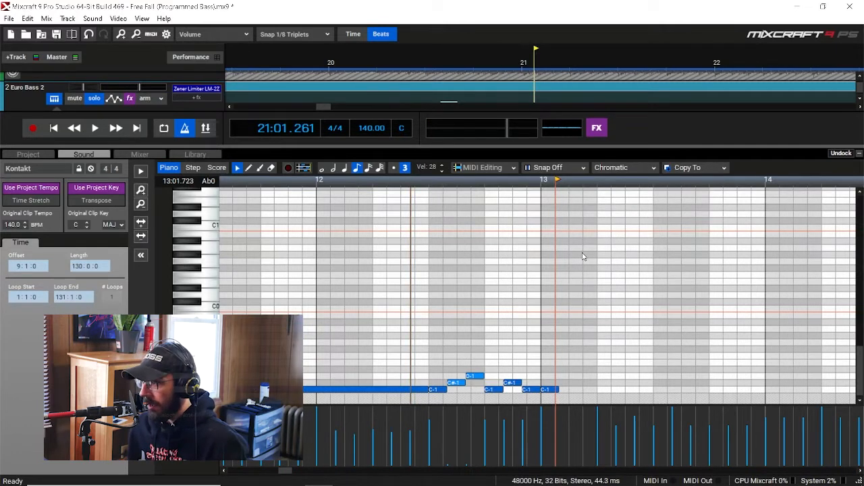
Step: Play the fast run of Bb3, C4, Ab3, G3 and F3 notes at the end of the clip's bar 12
{"action": "scroll", "coordinate": [583, 256], "scroll_direction": "down", "scroll_amount": 2}
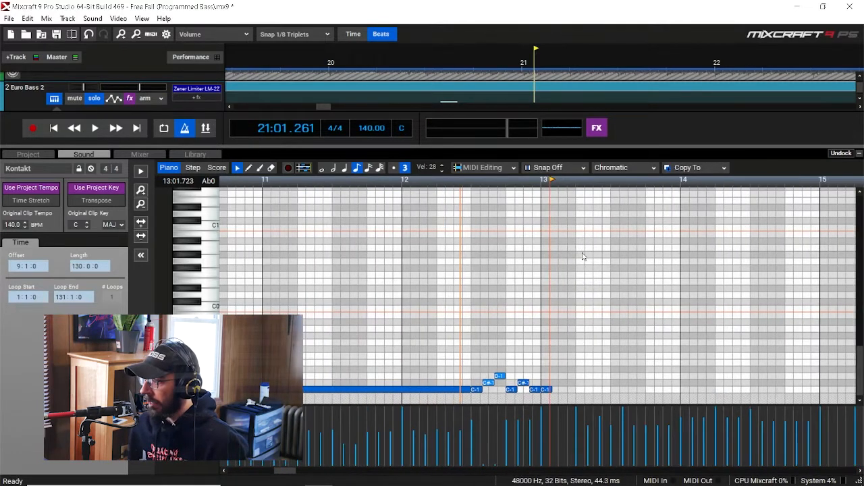
{"action": "scroll", "coordinate": [583, 257], "scroll_direction": "down", "scroll_amount": 1}
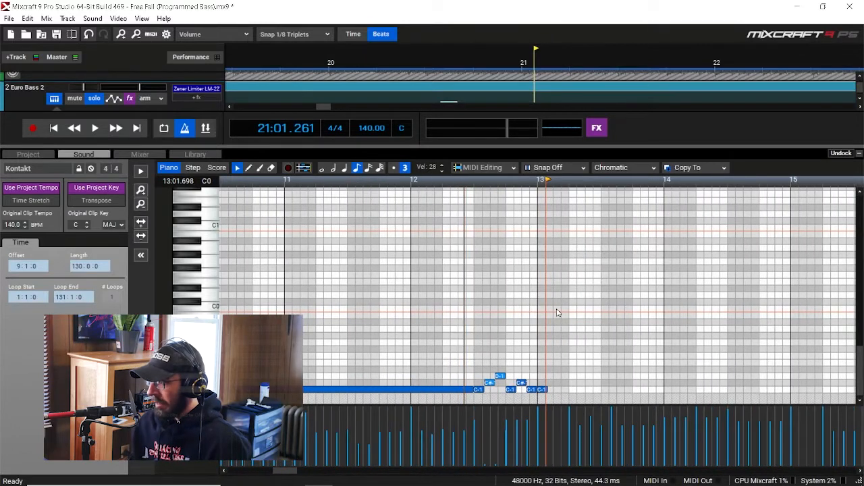
{"action": "scroll", "coordinate": [549, 281], "scroll_direction": "down", "scroll_amount": 3}
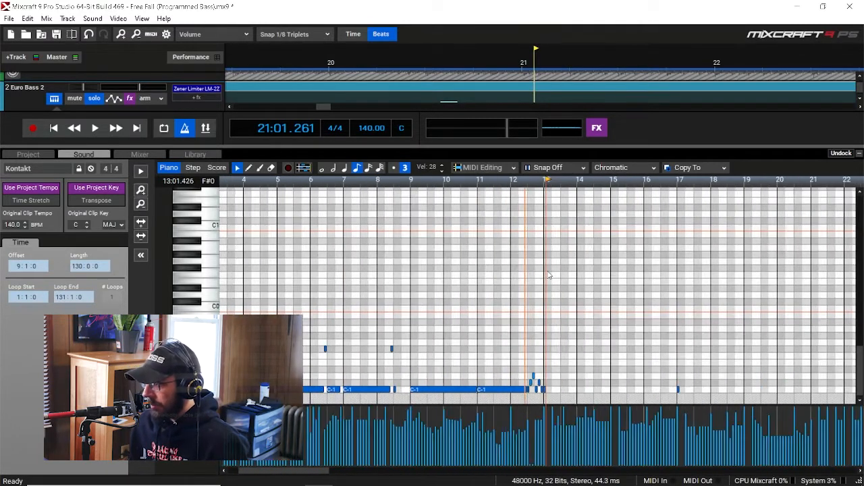
{"action": "scroll", "coordinate": [196, 295], "scroll_direction": "up", "scroll_amount": 5}
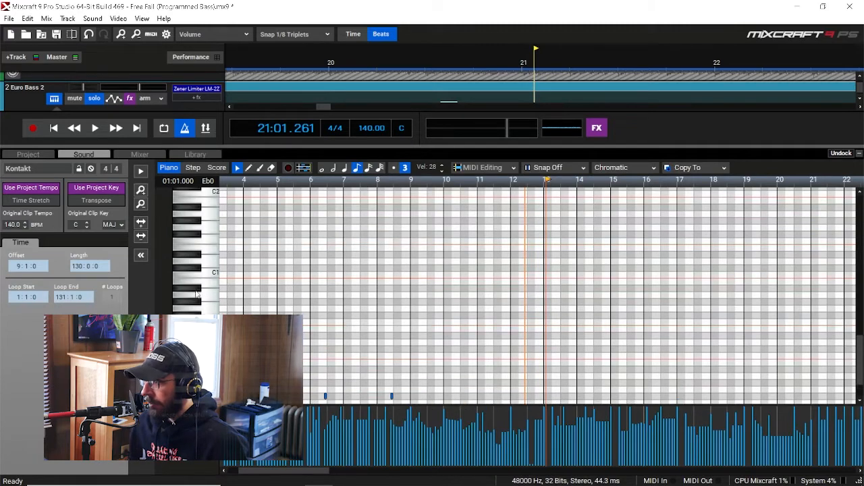
{"action": "scroll", "coordinate": [196, 295], "scroll_direction": "up", "scroll_amount": 3}
{"action": "scroll", "coordinate": [559, 244], "scroll_direction": "up", "scroll_amount": 4}
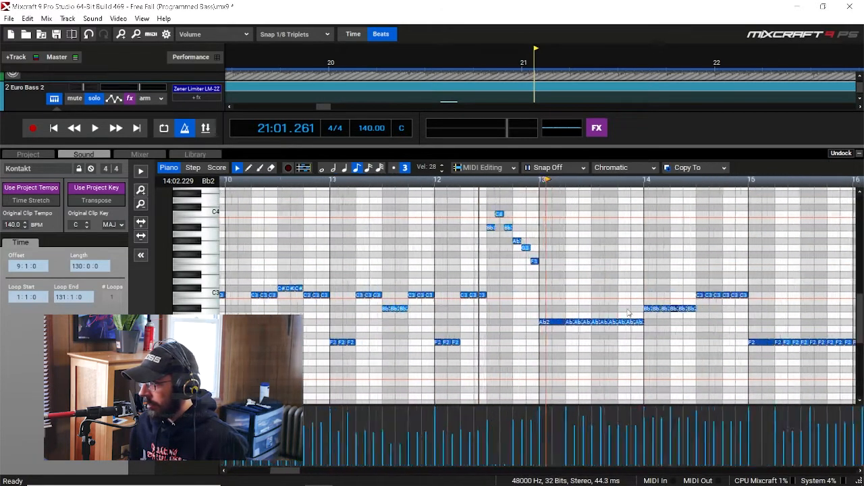
{"action": "key", "text": "space"}
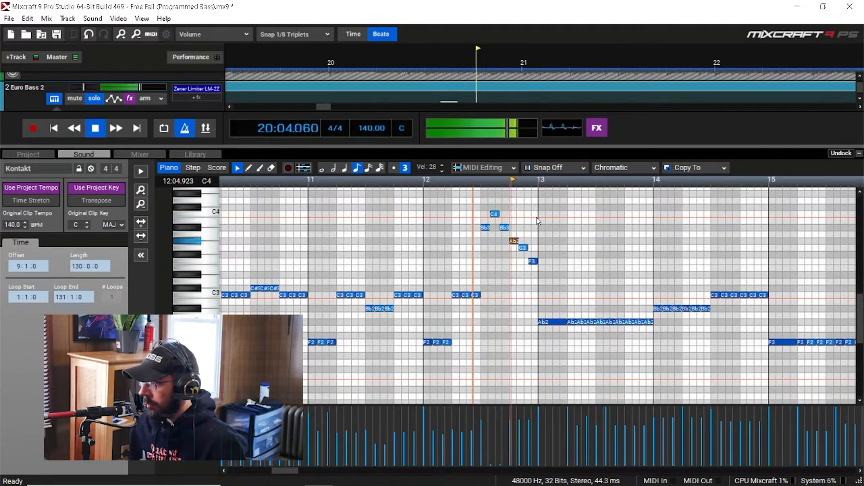
{"action": "key", "text": "space"}
Step: Play the bass line from the clip's bar 8, beat 2, to bar 12, beat 2, following its notes in the piano roll
{"action": "scroll", "coordinate": [539, 222], "scroll_direction": "down", "scroll_amount": 3}
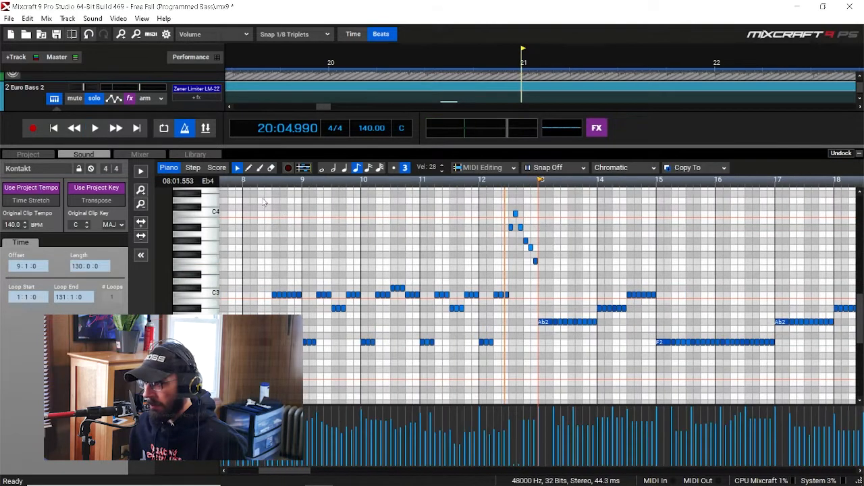
{"action": "left_click", "coordinate": [230, 181]}
{"action": "key", "text": "space"}
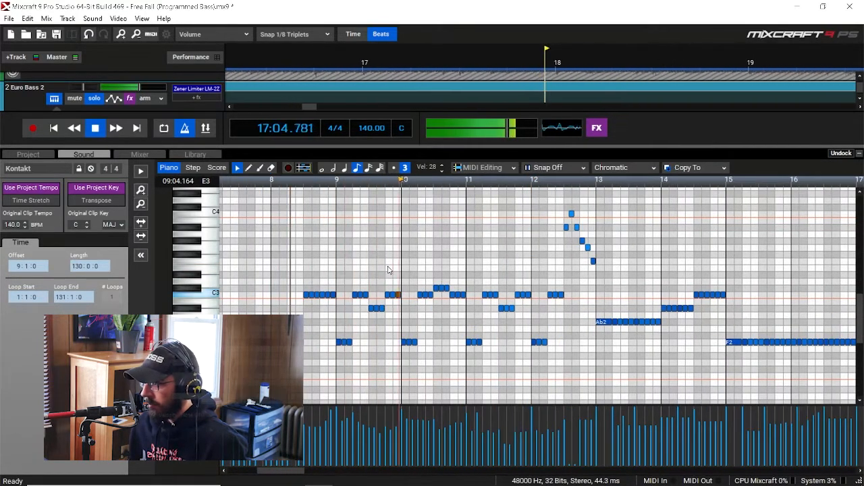
{"action": "scroll", "coordinate": [439, 318], "scroll_direction": "up", "scroll_amount": 1}
{"action": "scroll", "coordinate": [503, 345], "scroll_direction": "up", "scroll_amount": 3}
{"action": "scroll", "coordinate": [561, 343], "scroll_direction": "down", "scroll_amount": 2}
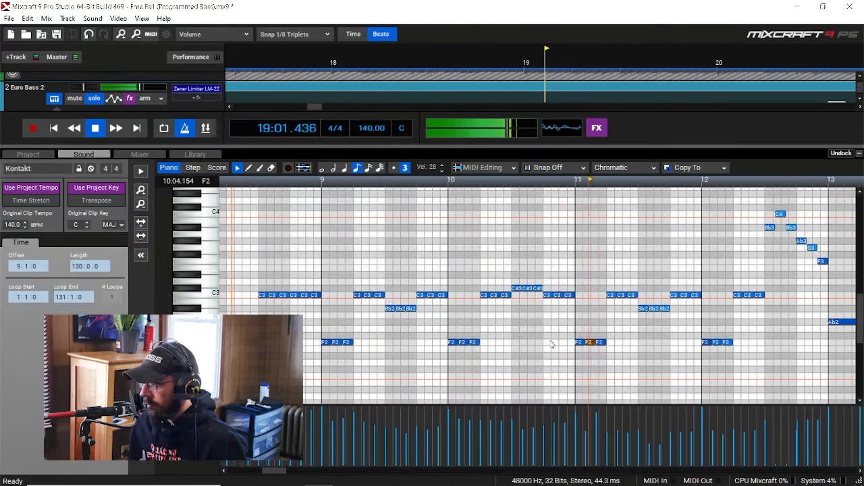
{"action": "scroll", "coordinate": [646, 336], "scroll_direction": "up", "scroll_amount": 1}
{"action": "scroll", "coordinate": [646, 336], "scroll_direction": "up", "scroll_amount": 1}
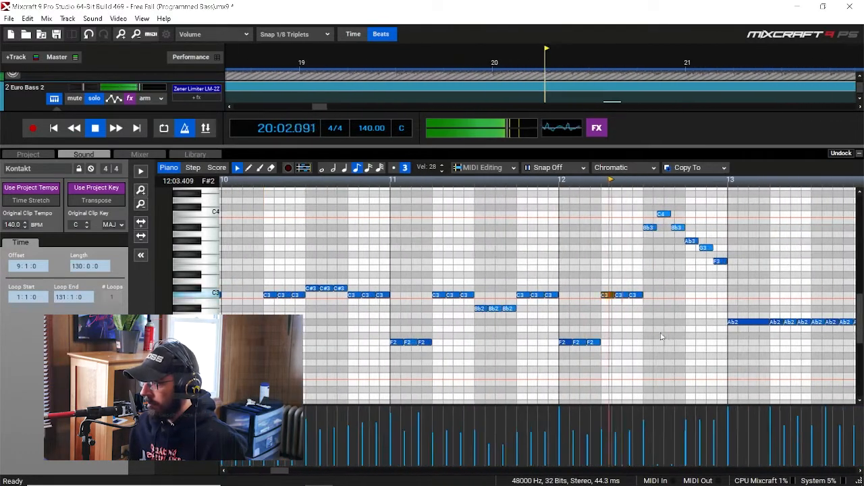
{"action": "key", "text": "space"}
Step: Place the playhead at the clip's bar 74, beat 2, and select the lone Bb2 note just before bar 75
{"action": "scroll", "coordinate": [647, 337], "scroll_direction": "down", "scroll_amount": 2}
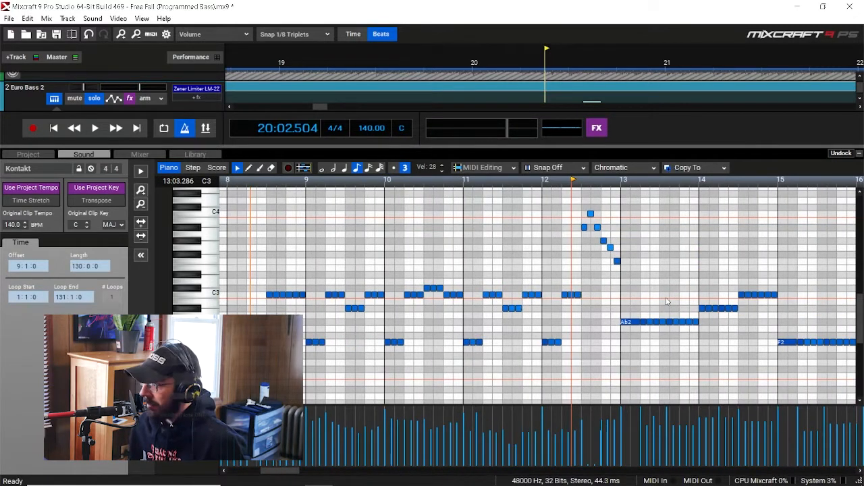
{"action": "scroll", "coordinate": [666, 302], "scroll_direction": "down", "scroll_amount": 2}
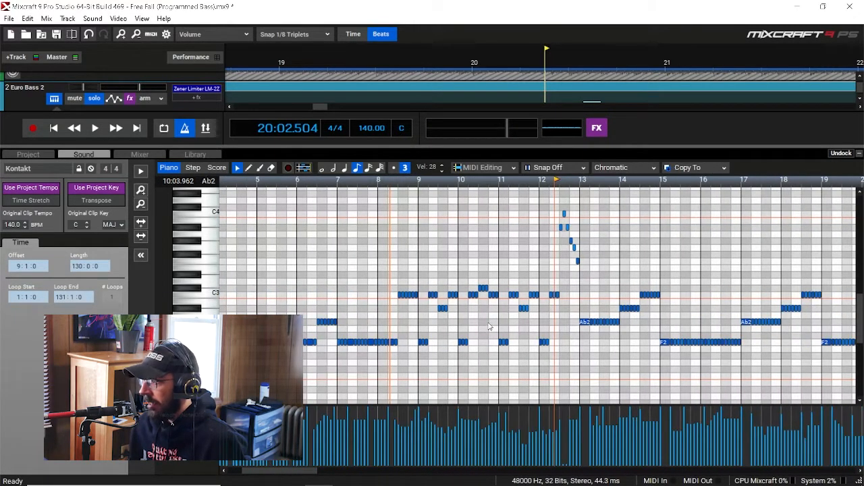
{"action": "scroll", "coordinate": [489, 327], "scroll_direction": "down", "scroll_amount": 5}
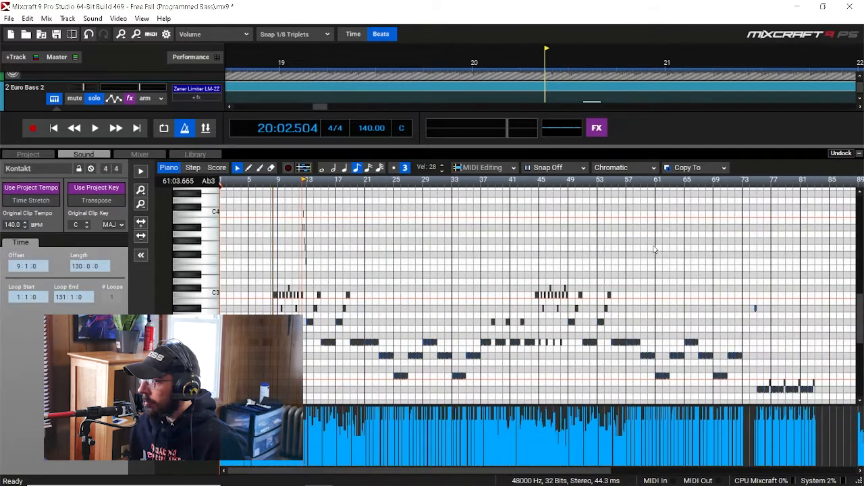
{"action": "scroll", "coordinate": [654, 249], "scroll_direction": "down", "scroll_amount": 2}
{"action": "left_click", "coordinate": [578, 196]}
{"action": "scroll", "coordinate": [687, 309], "scroll_direction": "up", "scroll_amount": 8}
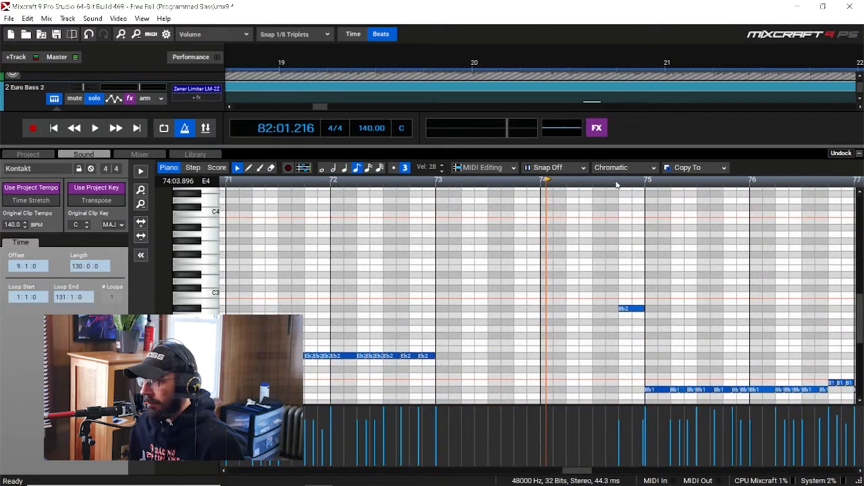
{"action": "left_click", "coordinate": [616, 185]}
{"action": "scroll", "coordinate": [616, 184], "scroll_direction": "up", "scroll_amount": 2}
{"action": "left_click", "coordinate": [535, 192]}
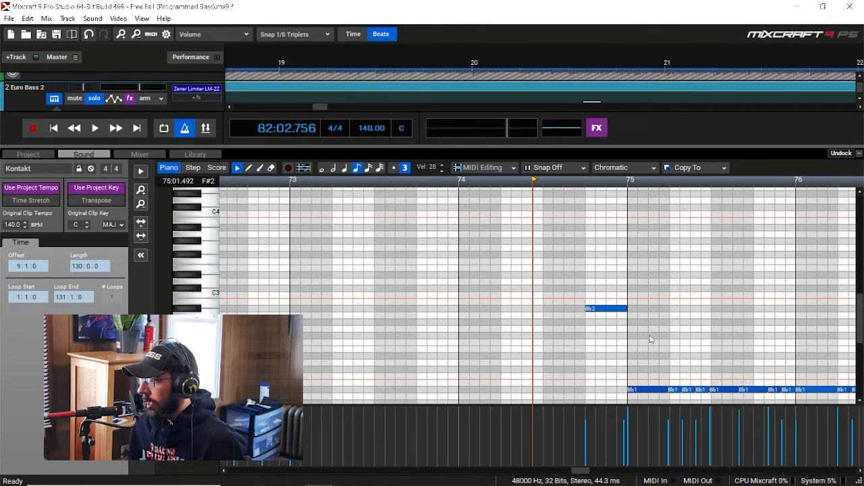
{"action": "left_click", "coordinate": [611, 310]}
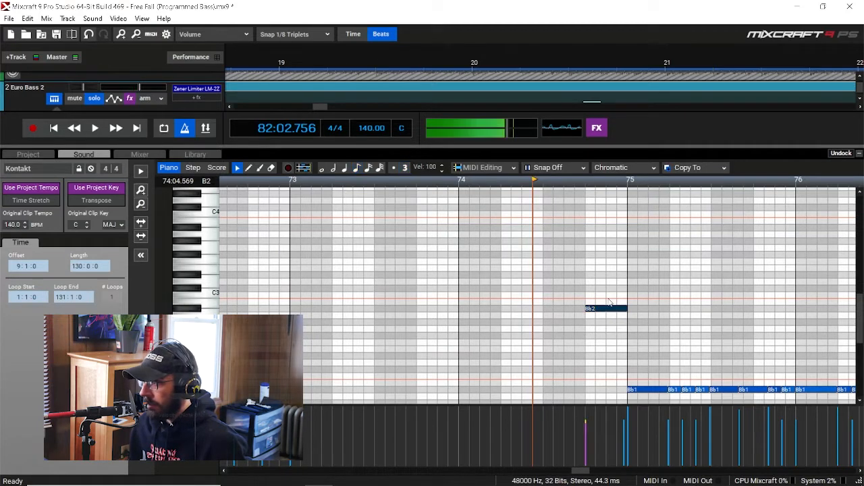
Step: Play the lone Bb2 note from the clip's bar 74, beat 4, into bar 75
{"action": "key", "text": "space"}
{"action": "key", "text": "space"}
{"action": "left_click", "coordinate": [585, 186]}
{"action": "key", "text": "space"}
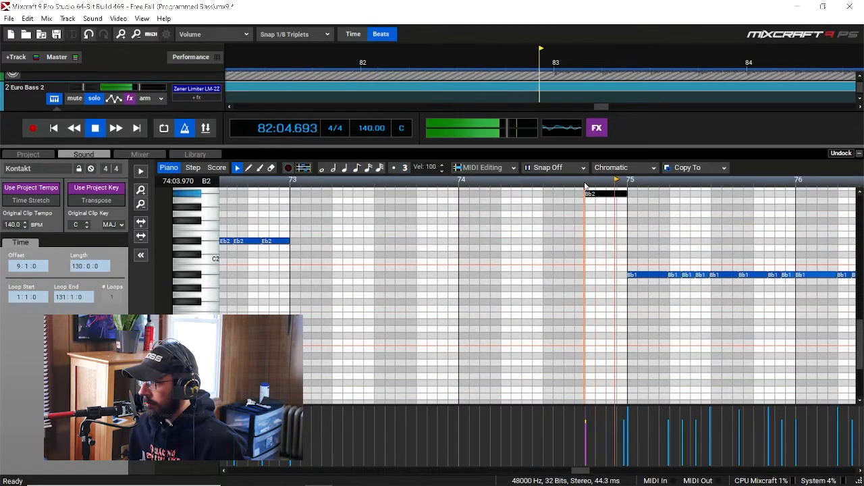
{"action": "key", "text": "space"}
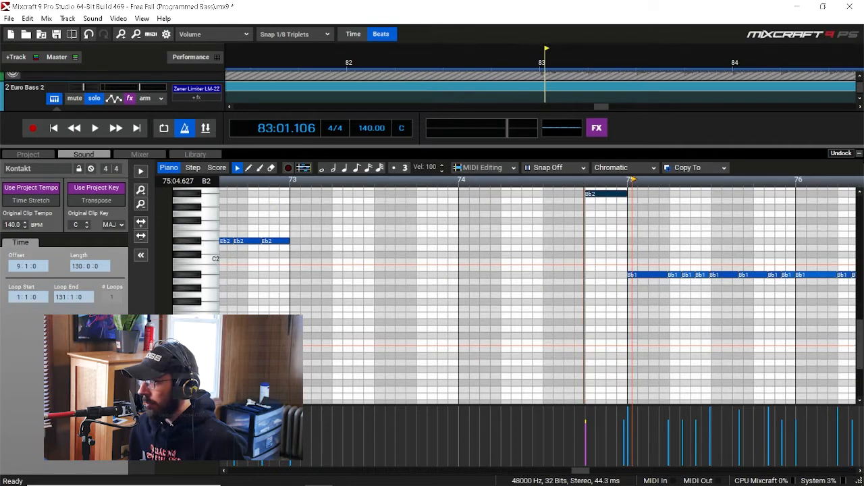
Step: Close the piano roll, solo the Bass DI track and play its slide-in from bar 82, beat 3
{"action": "left_click", "coordinate": [859, 153]}
{"action": "left_click", "coordinate": [94, 242]}
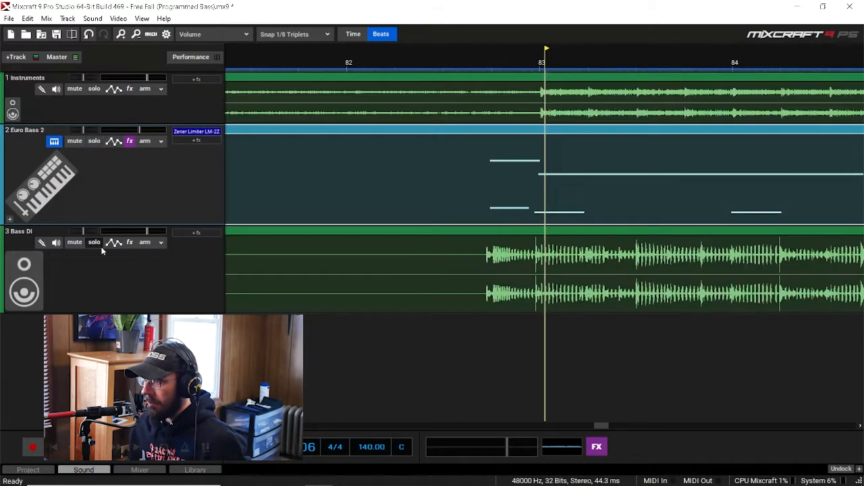
{"action": "left_click", "coordinate": [478, 65]}
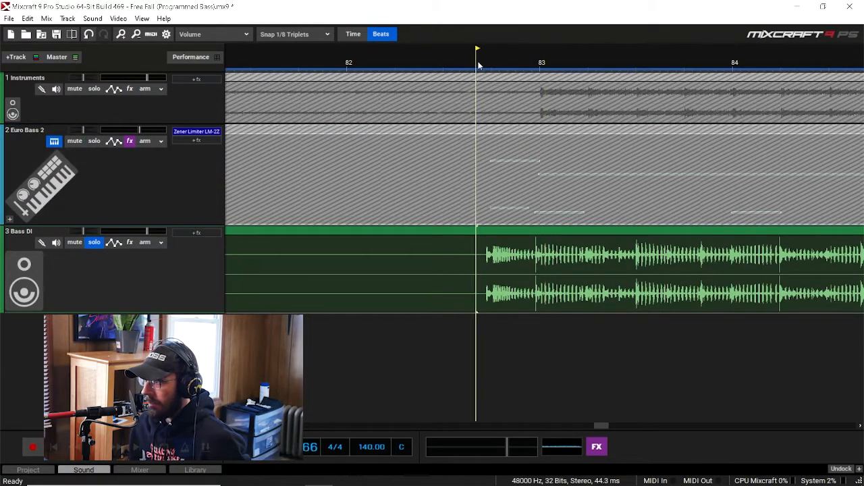
Step: Solo Euro Bass 2 instead of Bass DI and play it from bar 82, beat 3, into bar 84
{"action": "left_click", "coordinate": [94, 142]}
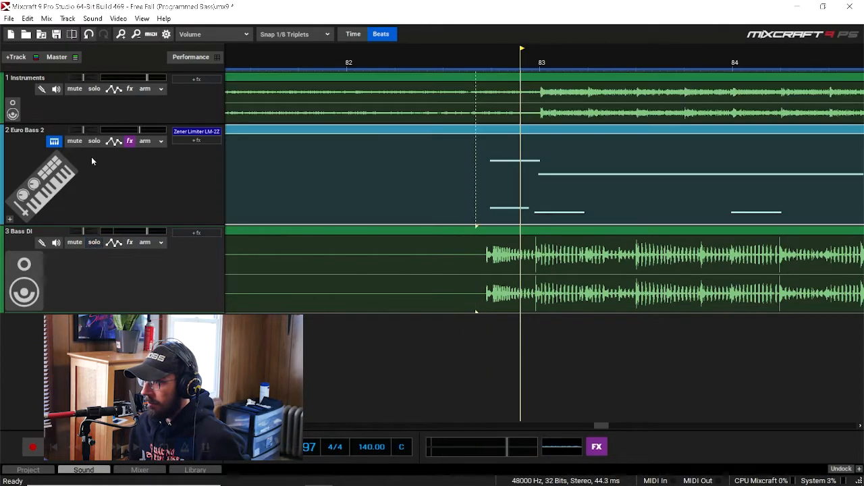
{"action": "left_click", "coordinate": [483, 63]}
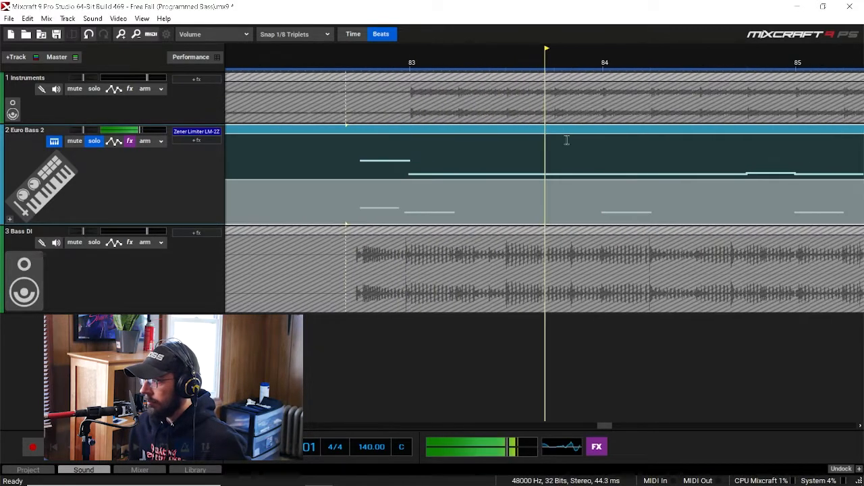
{"action": "key", "text": "space"}
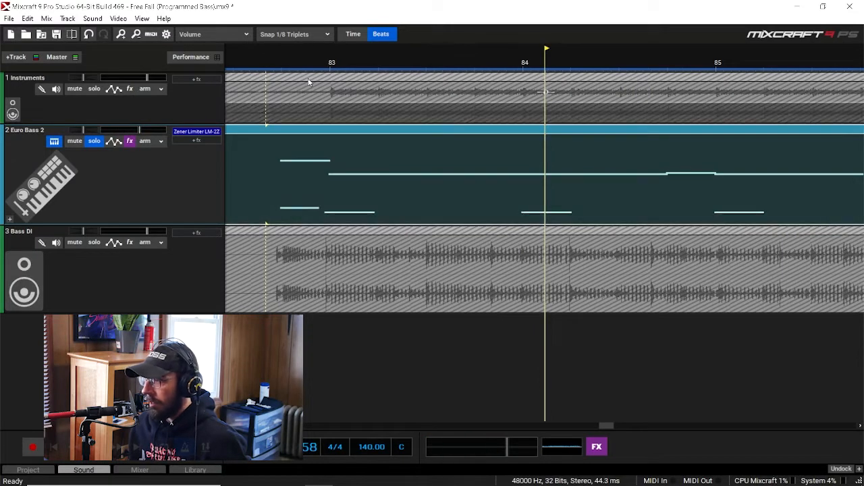
Step: Play the soloed Euro Bass 2 line from bar 83 to bar 86
{"action": "left_click", "coordinate": [328, 63]}
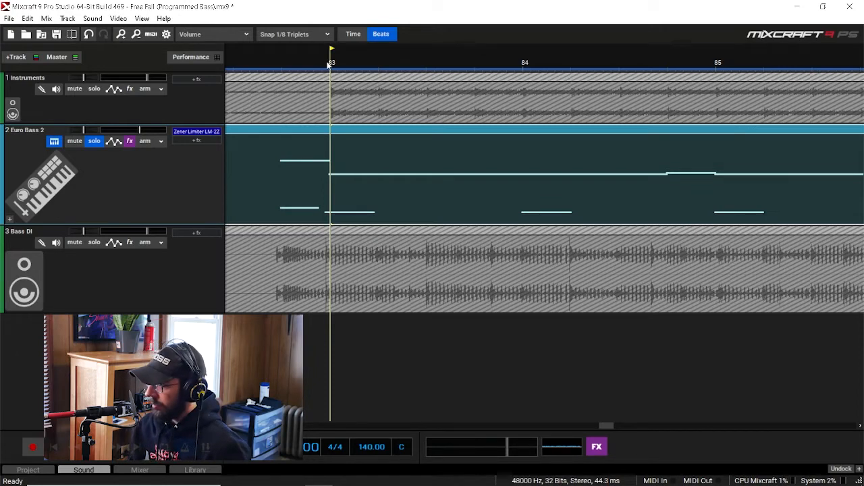
{"action": "key", "text": "space"}
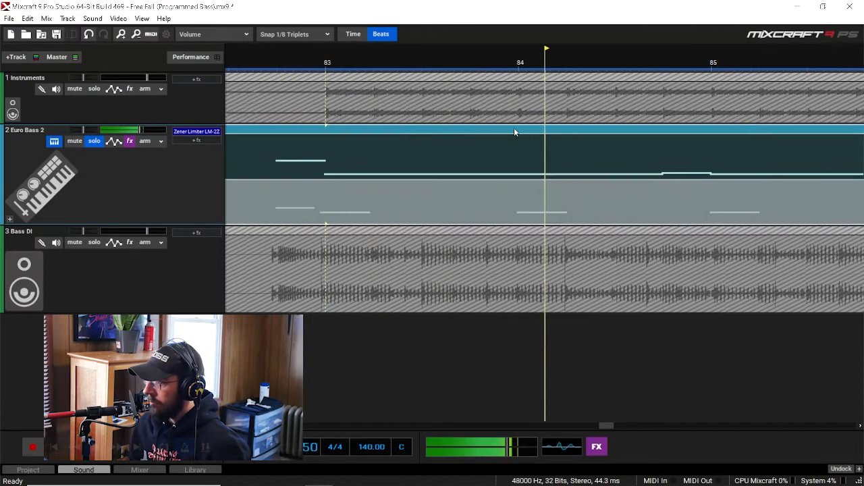
{"action": "scroll", "coordinate": [582, 189], "scroll_direction": "down", "scroll_amount": 3}
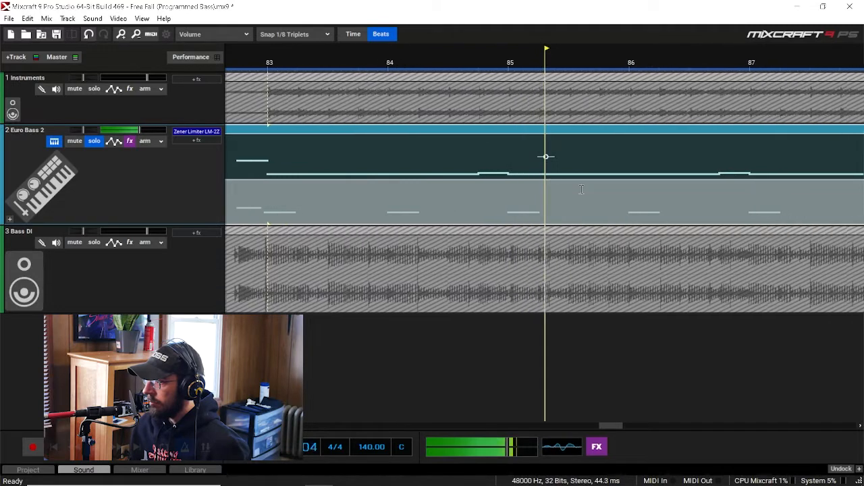
{"action": "key", "text": "space"}
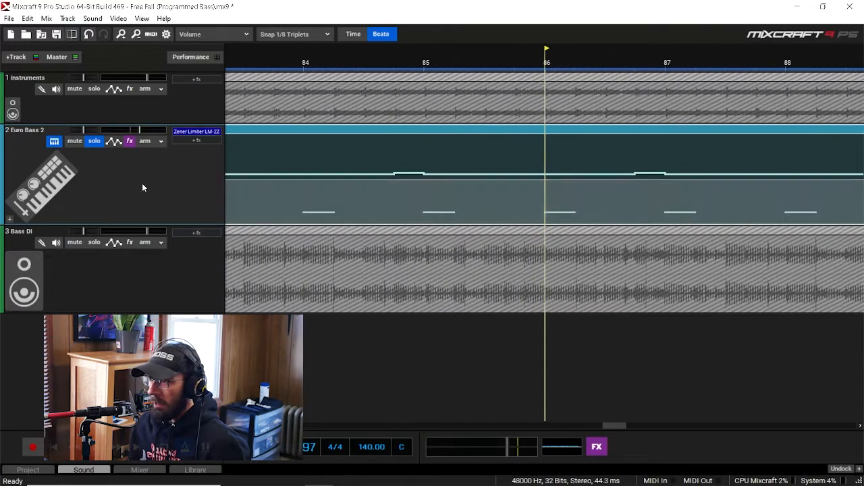
Step: Open the Euro Bass 2 track's EUROBASS II instrument and switch its amplifier off, keeping the timeline uncovered
{"action": "left_click", "coordinate": [55, 142]}
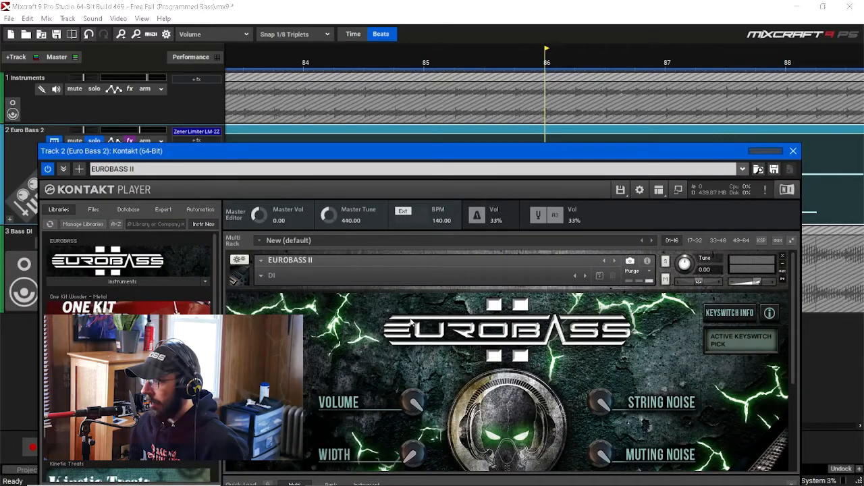
{"action": "scroll", "coordinate": [411, 323], "scroll_direction": "down", "scroll_amount": 4}
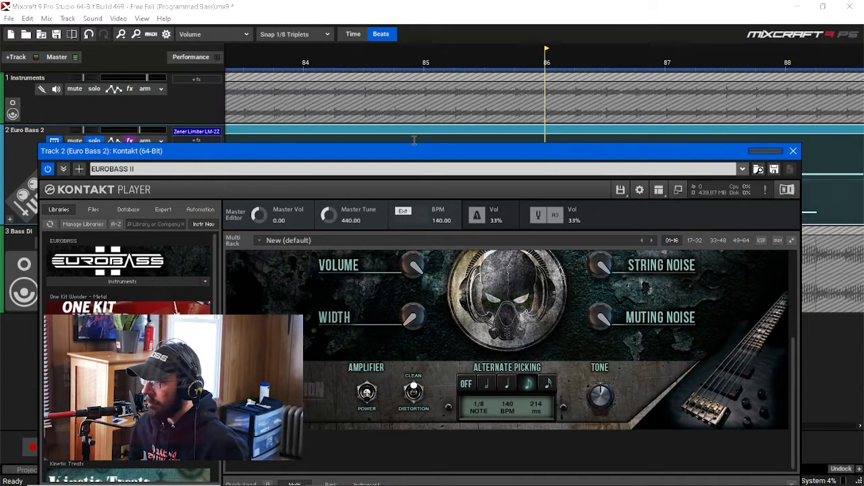
{"action": "left_click_drag", "start_coordinate": [415, 152], "coordinate": [427, 375]}
Step: Play the soloed Euro Bass 2 with its amplifier off from bar 82, beat 3, through bar 87
{"action": "scroll", "coordinate": [499, 105], "scroll_direction": "down", "scroll_amount": 2}
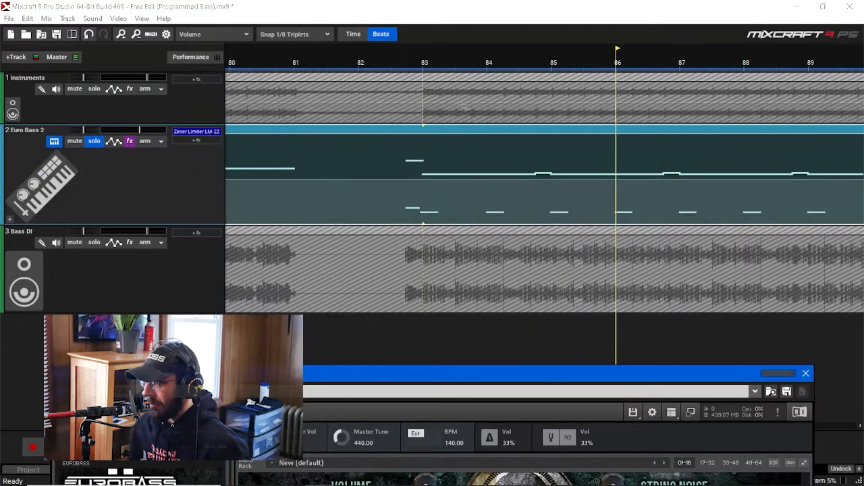
{"action": "left_click", "coordinate": [425, 64]}
{"action": "scroll", "coordinate": [615, 120], "scroll_direction": "up", "scroll_amount": 3}
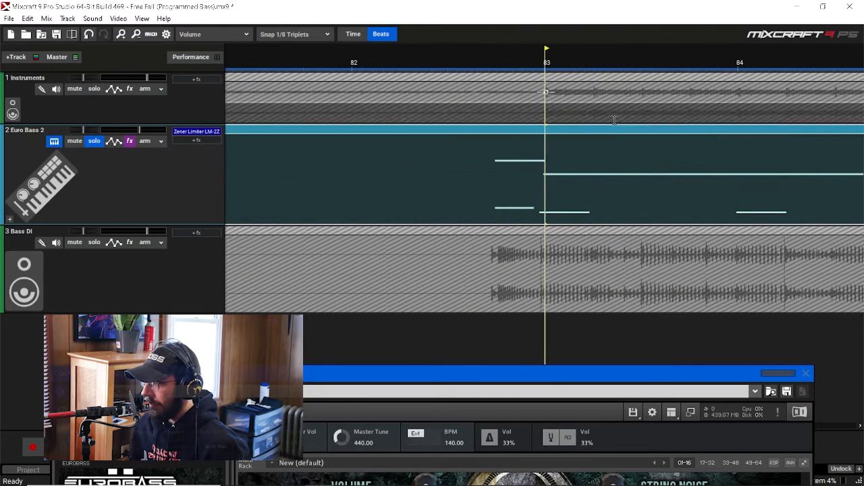
{"action": "left_click", "coordinate": [483, 54]}
{"action": "key", "text": "space"}
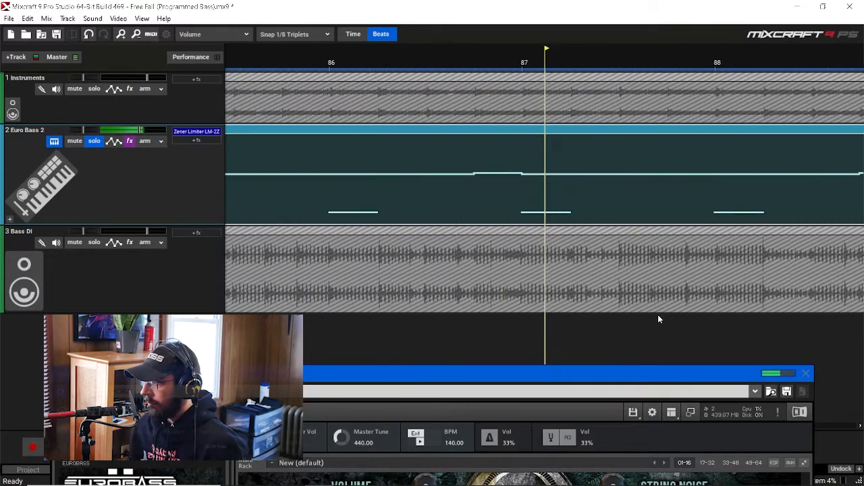
{"action": "key", "text": "space"}
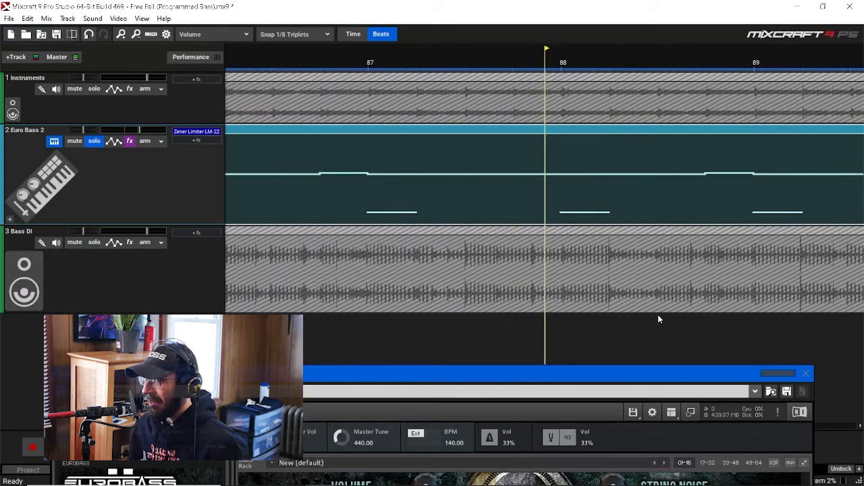
Step: Switch the EUROBASS II amplifier back on
{"action": "left_click_drag", "start_coordinate": [528, 374], "coordinate": [535, 37]}
{"action": "scroll", "coordinate": [521, 231], "scroll_direction": "up", "scroll_amount": 3}
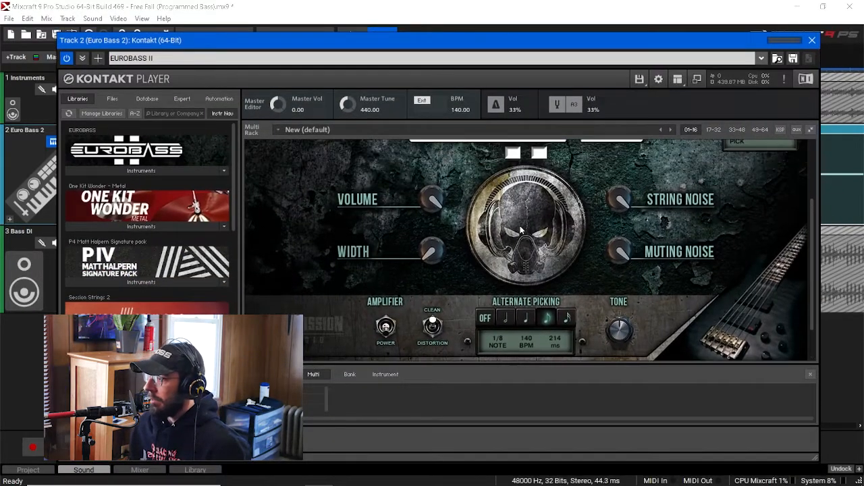
{"action": "scroll", "coordinate": [521, 269], "scroll_direction": "up", "scroll_amount": 1}
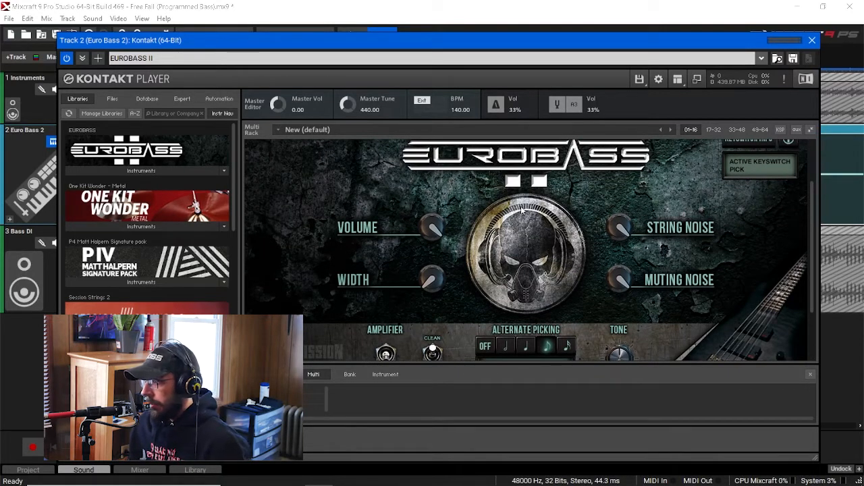
{"action": "scroll", "coordinate": [476, 275], "scroll_direction": "down", "scroll_amount": 2}
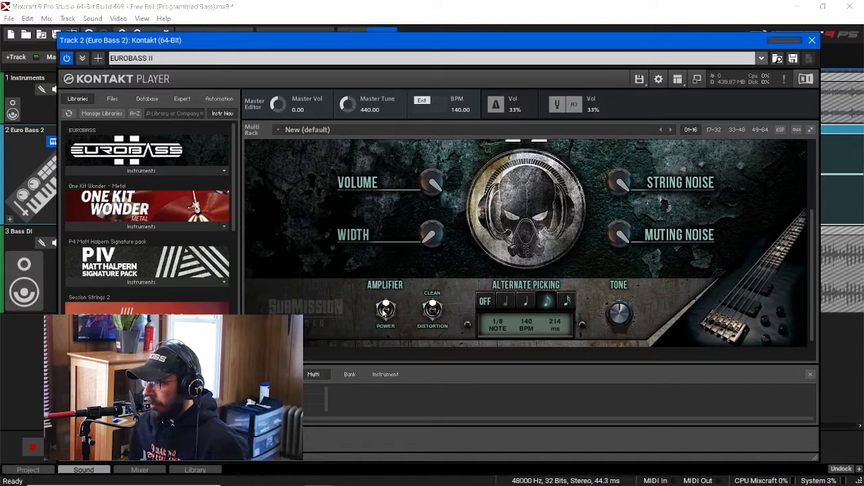
{"action": "left_click", "coordinate": [385, 310]}
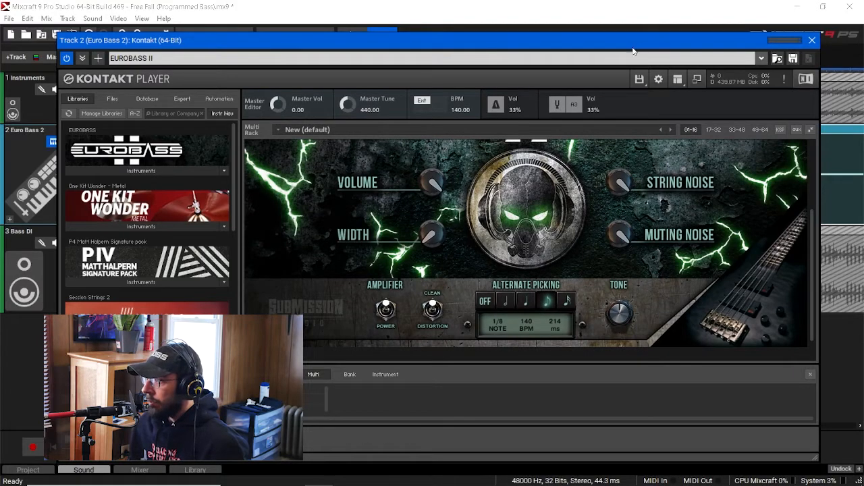
Step: Unsolo Euro Bass 2, mute Bass DI and play the mix from bar 82 into bar 89
{"action": "left_click_drag", "start_coordinate": [580, 40], "coordinate": [575, 242]}
{"action": "scroll", "coordinate": [600, 141], "scroll_direction": "down", "scroll_amount": 2}
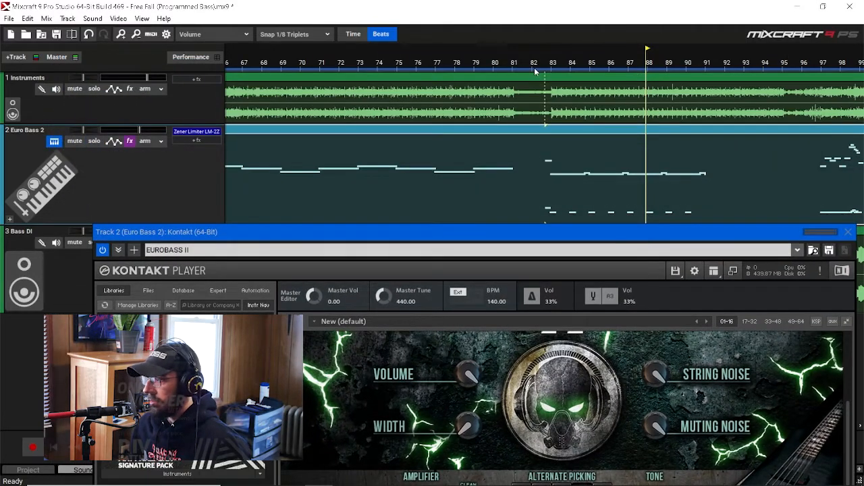
{"action": "left_click", "coordinate": [534, 68]}
{"action": "scroll", "coordinate": [534, 68], "scroll_direction": "up", "scroll_amount": 2}
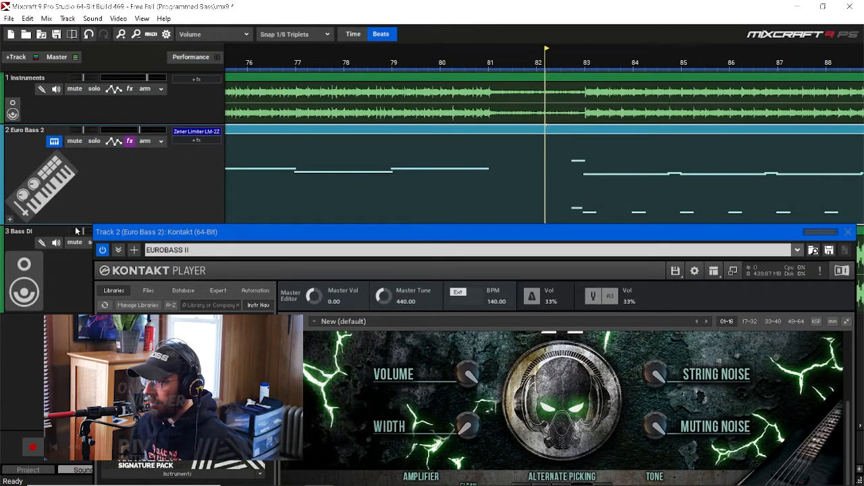
{"action": "left_click_drag", "start_coordinate": [160, 228], "coordinate": [169, 284]}
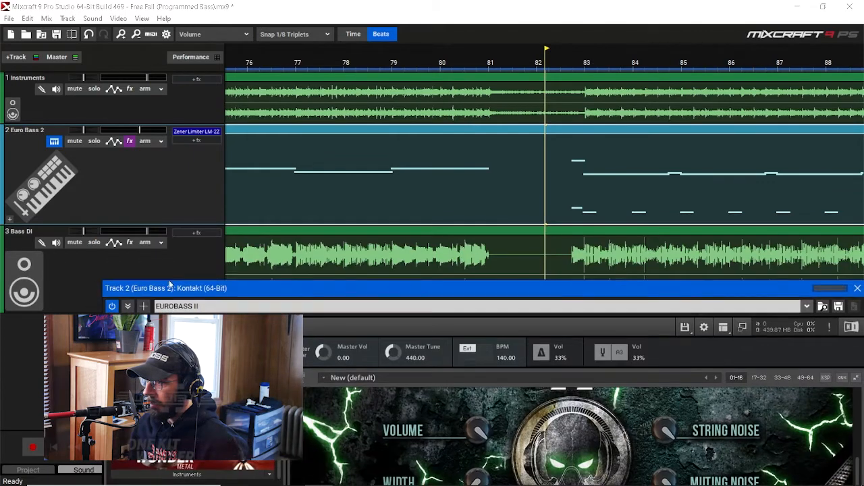
{"action": "left_click", "coordinate": [75, 242]}
{"action": "key", "text": "space"}
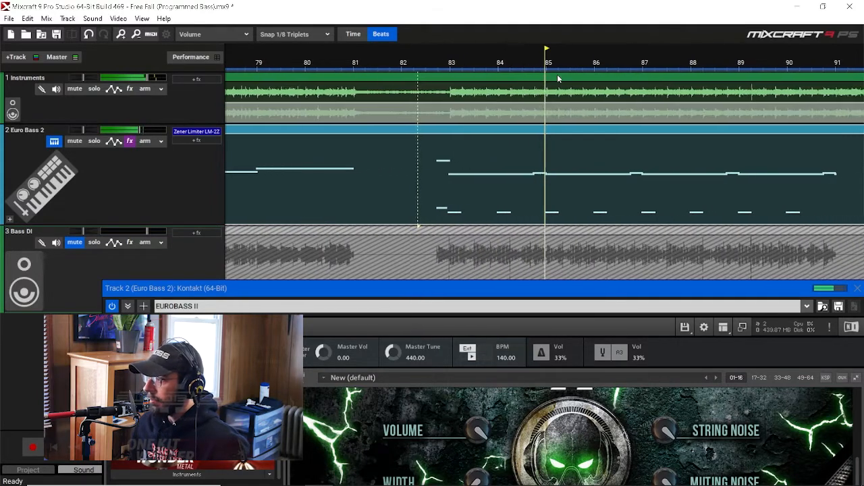
Step: Bring the full EUROBASS II interface into view to examine its amplifier, alternate picking and tone controls
{"action": "left_click_drag", "start_coordinate": [636, 287], "coordinate": [620, 256]}
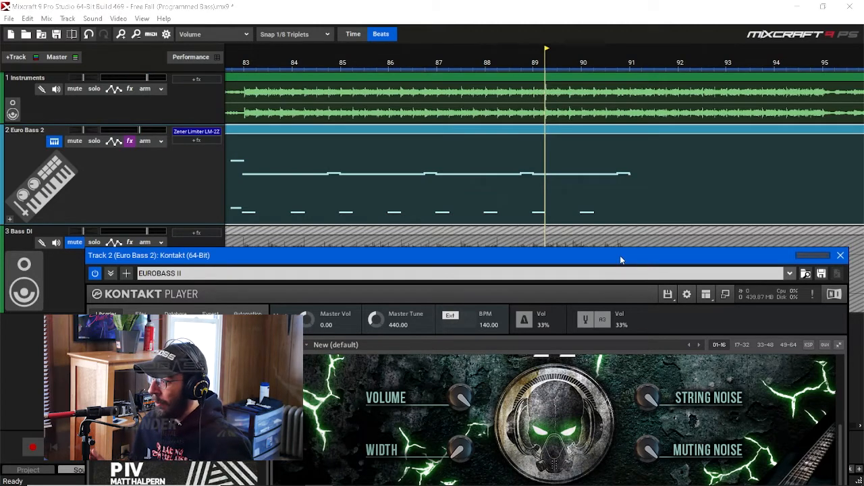
{"action": "left_click_drag", "start_coordinate": [620, 256], "coordinate": [551, 98]}
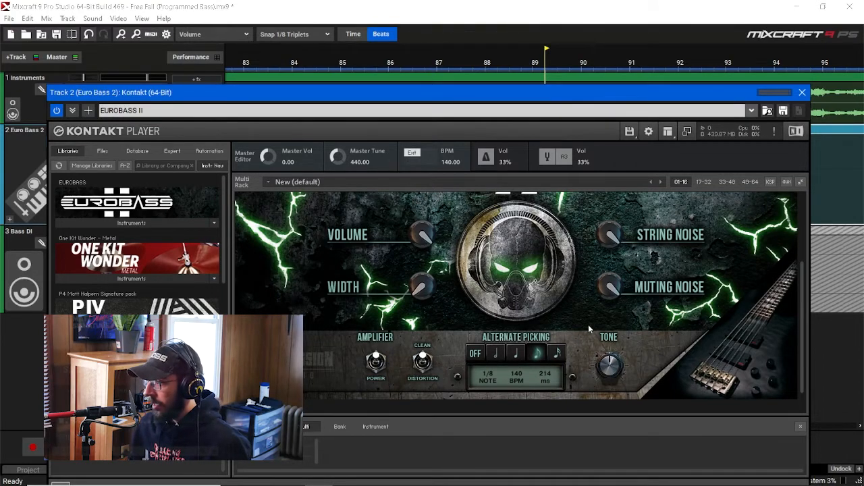
{"action": "left_click_drag", "start_coordinate": [553, 101], "coordinate": [592, 80]}
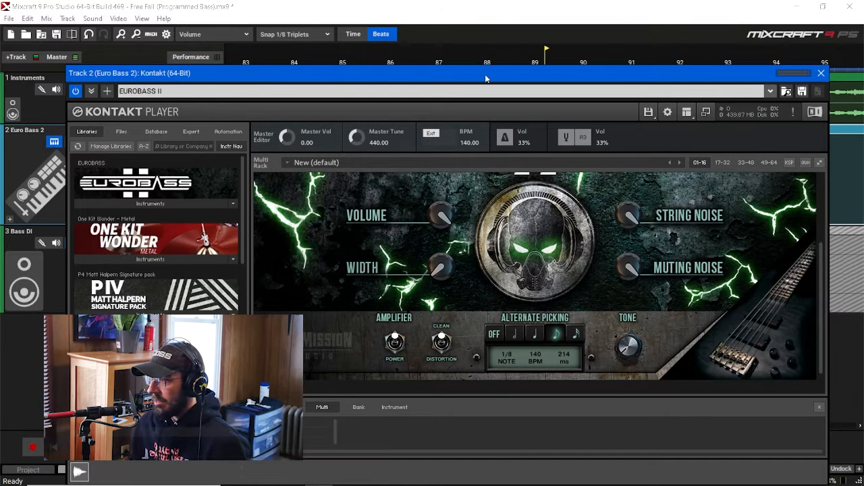
Step: Play the mix of Instruments and Euro Bass 2 from bar 83 into bar 87
{"action": "left_click_drag", "start_coordinate": [485, 79], "coordinate": [504, 284]}
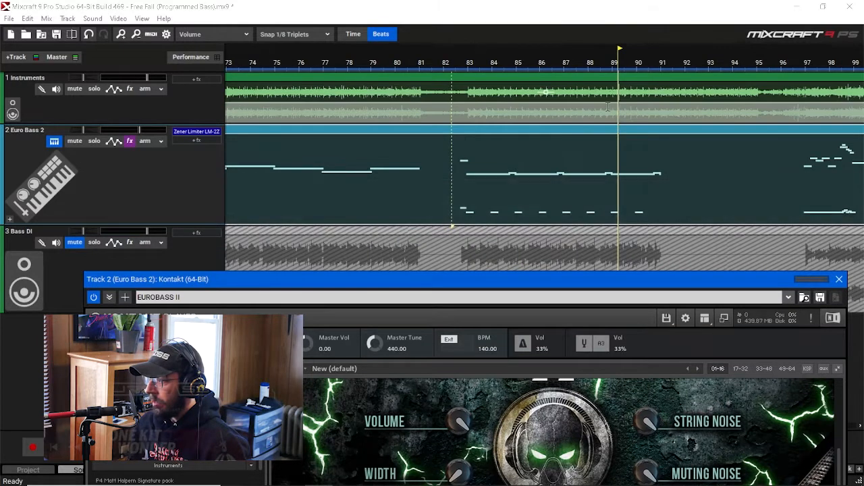
{"action": "left_click", "coordinate": [471, 62]}
{"action": "key", "text": "space"}
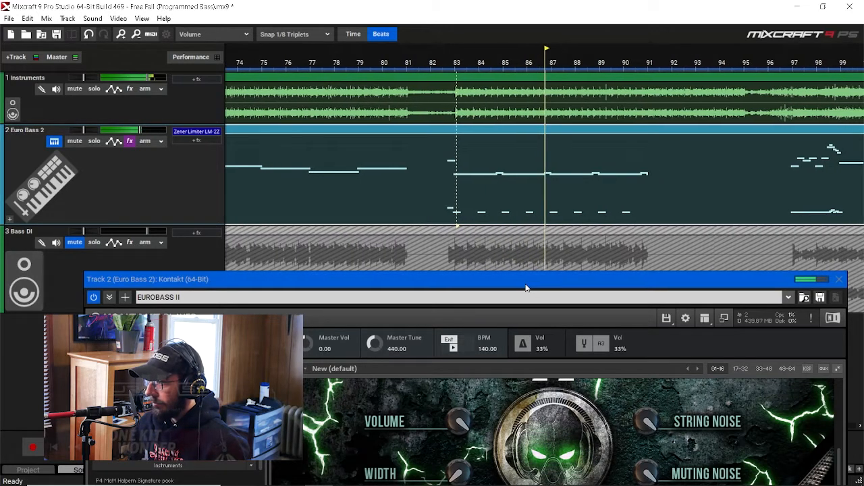
{"action": "key", "text": "space"}
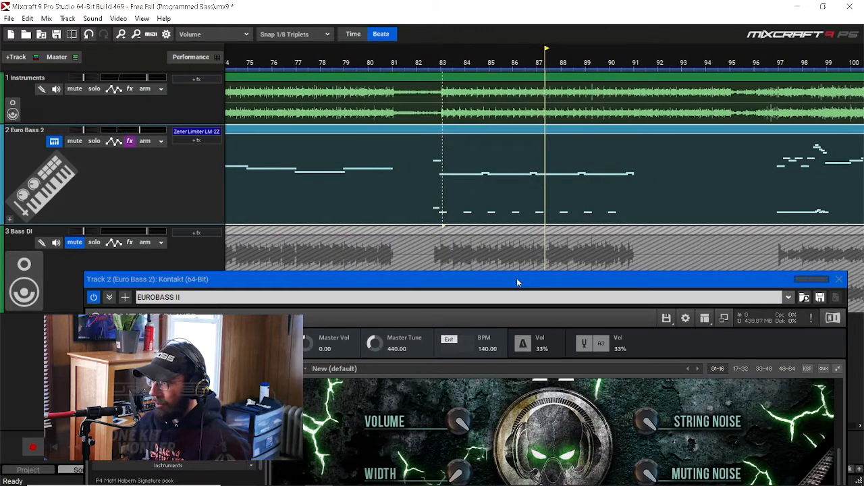
Step: Close the EUROBASS II instrument window to uncover the tracks
{"action": "left_click_drag", "start_coordinate": [518, 281], "coordinate": [516, 224]}
{"action": "scroll", "coordinate": [505, 163], "scroll_direction": "down", "scroll_amount": 1}
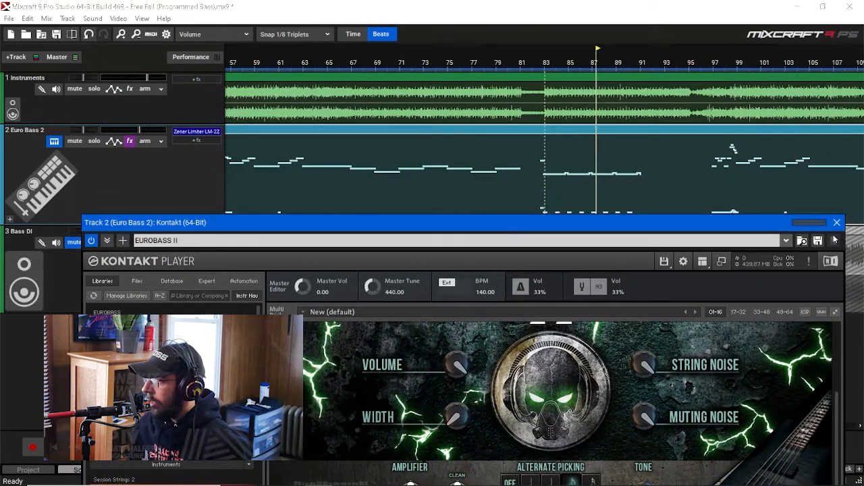
{"action": "left_click_drag", "start_coordinate": [824, 222], "coordinate": [773, 215]}
{"action": "left_click", "coordinate": [785, 216]}
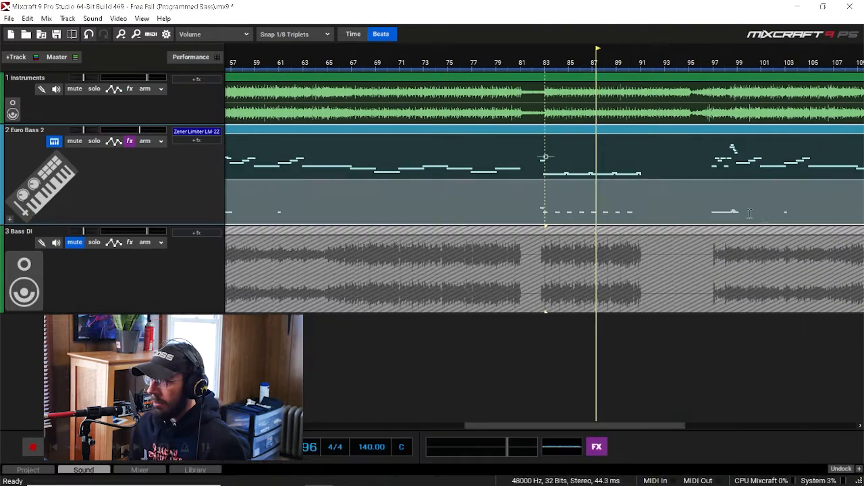
Step: Open the Euro Bass 2 clip in the piano roll and show the Bb1 and B1 notes around bar 79
{"action": "double_click", "coordinate": [417, 133]}
{"action": "scroll", "coordinate": [473, 304], "scroll_direction": "up", "scroll_amount": 3}
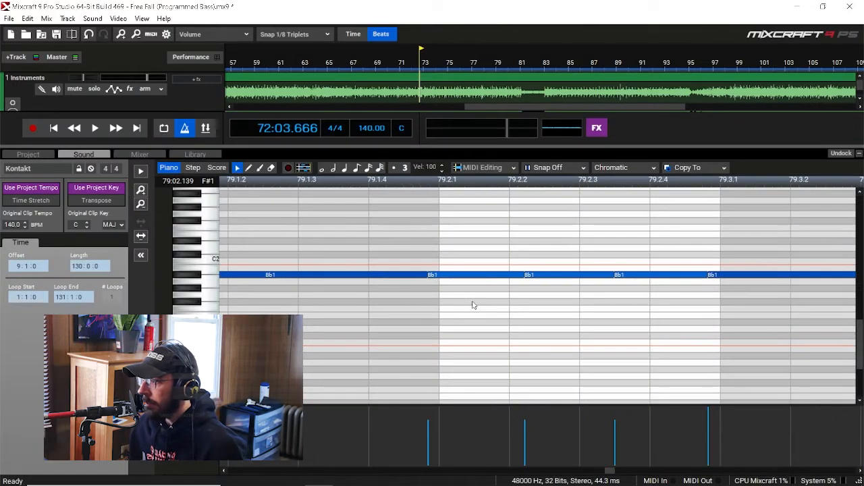
{"action": "scroll", "coordinate": [473, 306], "scroll_direction": "down", "scroll_amount": 4}
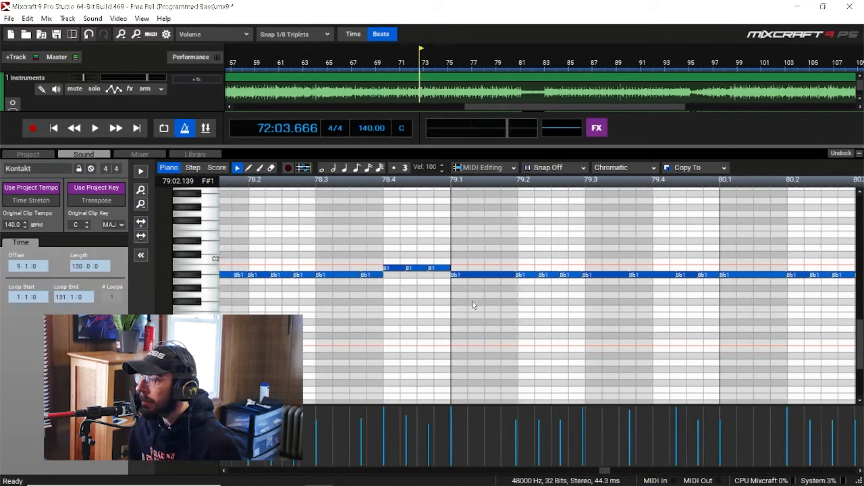
Step: Examine the spacing of the F2, Eb2 and C2 notes across clip bars 20 to 25
{"action": "scroll", "coordinate": [473, 306], "scroll_direction": "down", "scroll_amount": 5}
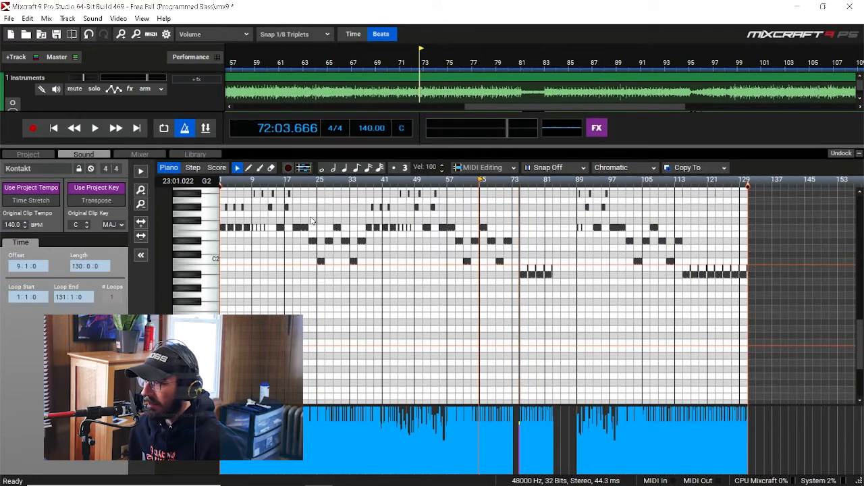
{"action": "left_click", "coordinate": [312, 188]}
{"action": "scroll", "coordinate": [375, 253], "scroll_direction": "up", "scroll_amount": 10}
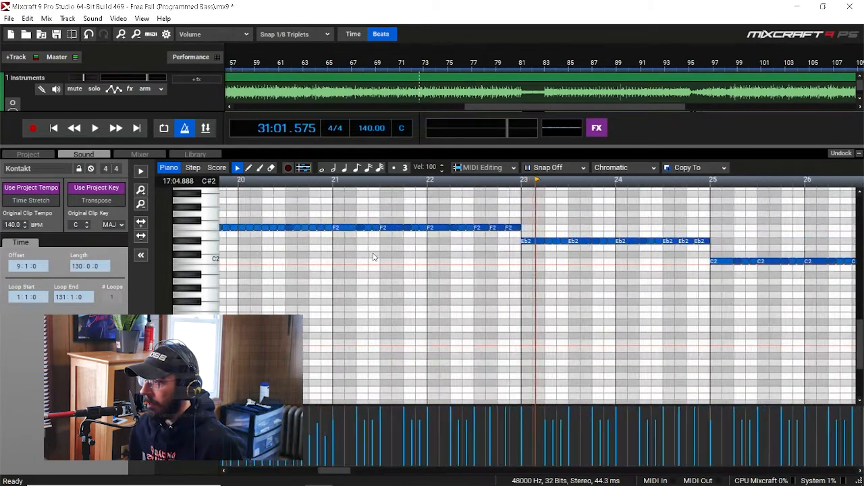
{"action": "scroll", "coordinate": [382, 263], "scroll_direction": "down", "scroll_amount": 6}
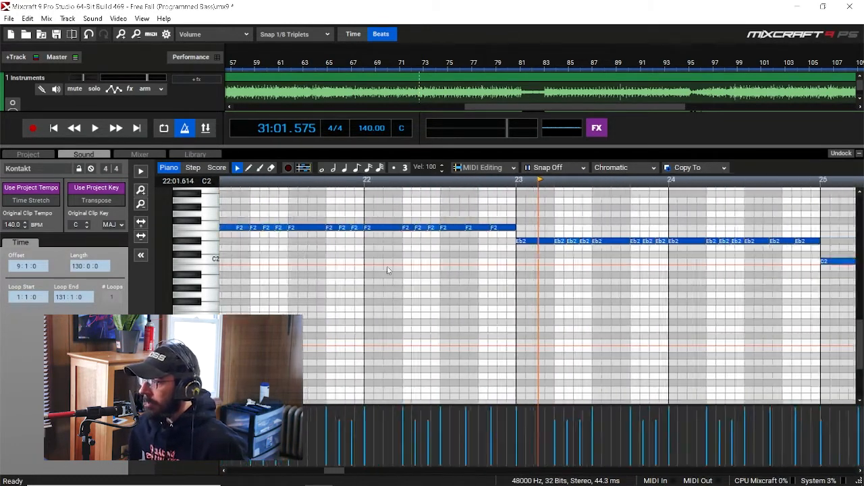
{"action": "scroll", "coordinate": [388, 270], "scroll_direction": "down", "scroll_amount": 5}
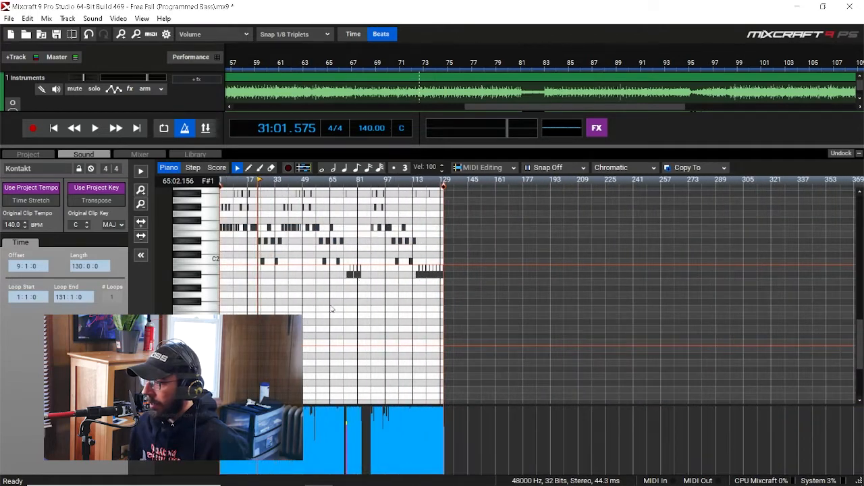
{"action": "scroll", "coordinate": [445, 262], "scroll_direction": "up", "scroll_amount": 2}
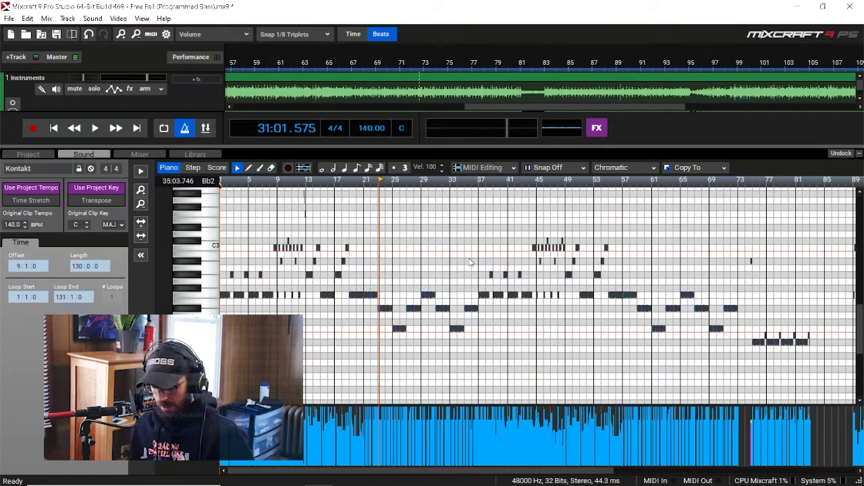
Step: Select all notes in the Euro Bass 2 clip and humanize the selection with late start-time adjustments only
{"action": "left_click", "coordinate": [451, 183]}
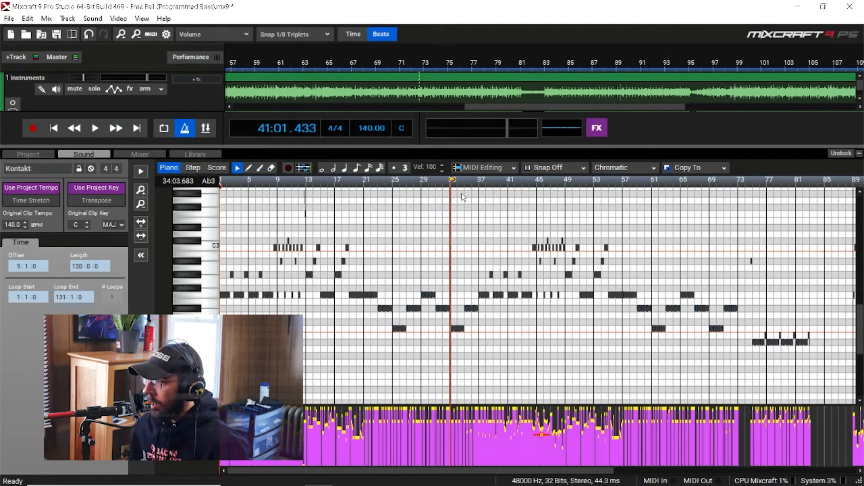
{"action": "left_click", "coordinate": [490, 169]}
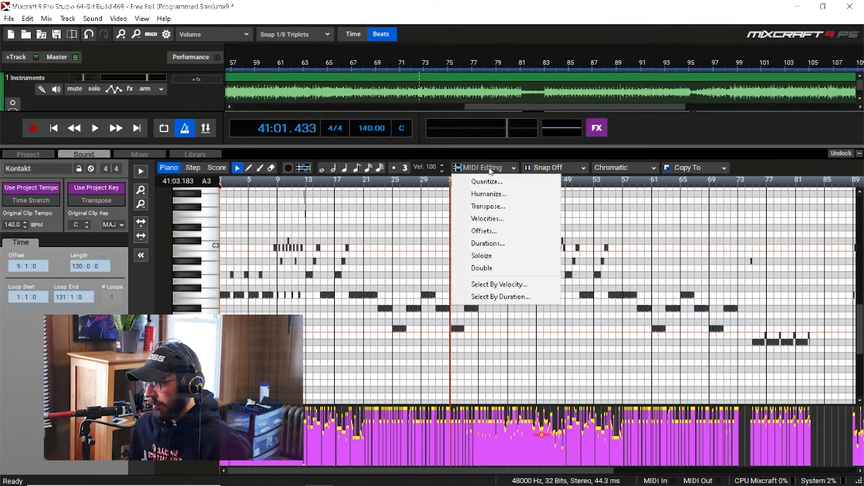
{"action": "left_click", "coordinate": [491, 171]}
{"action": "left_click", "coordinate": [491, 170]}
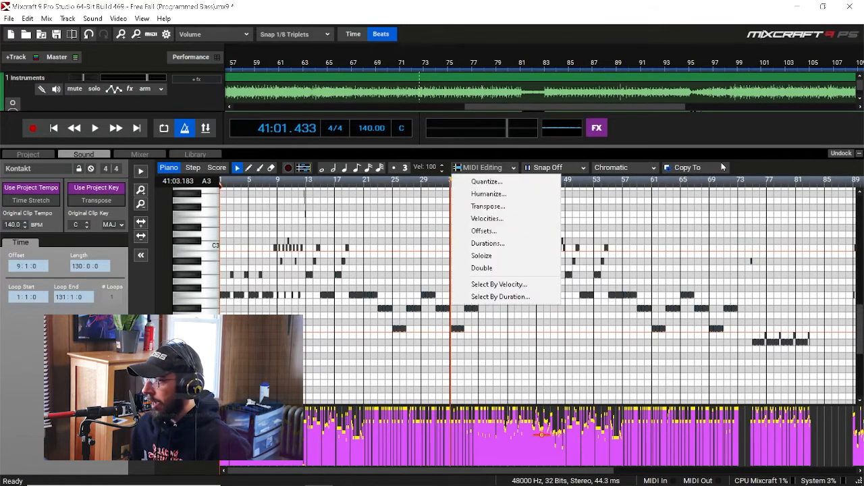
{"action": "left_click", "coordinate": [779, 170]}
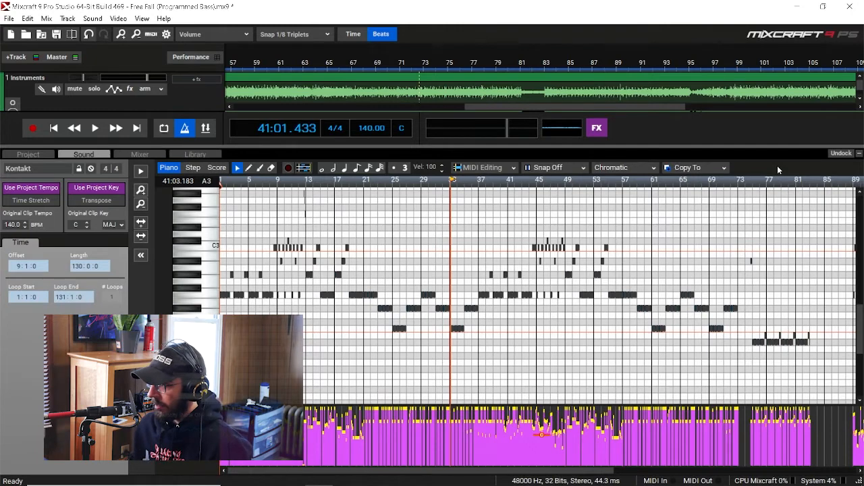
{"action": "scroll", "coordinate": [694, 233], "scroll_direction": "up", "scroll_amount": 1}
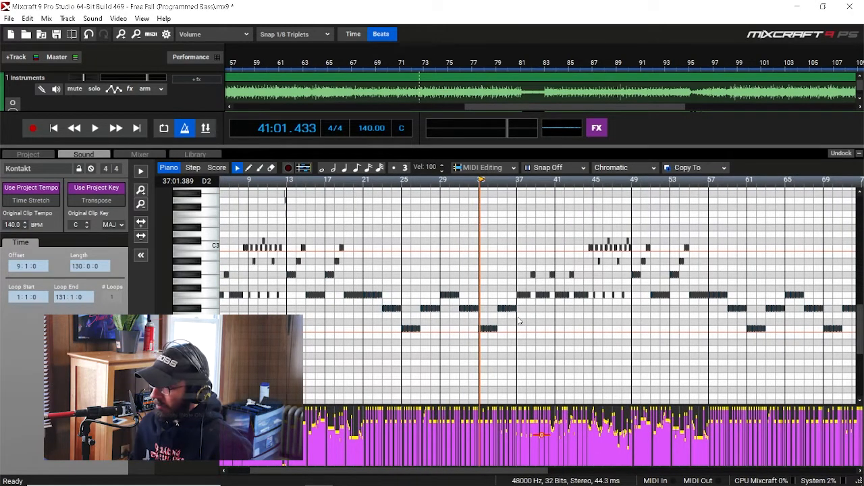
{"action": "left_click", "coordinate": [500, 168]}
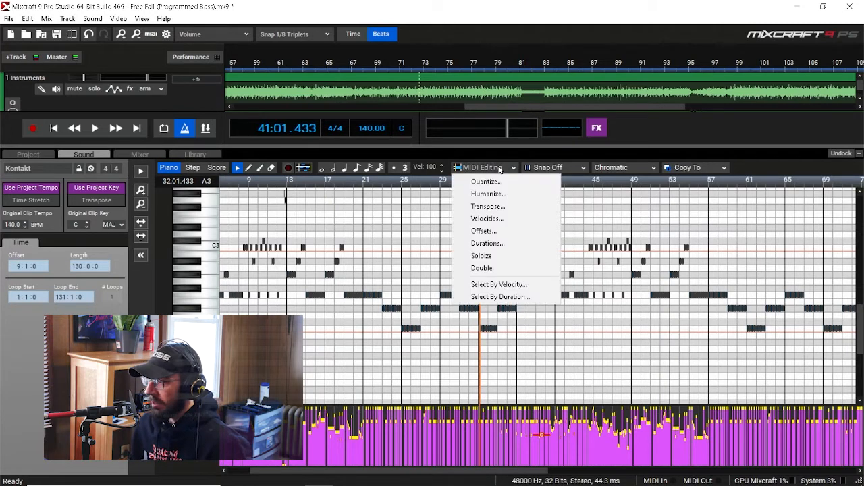
{"action": "left_click", "coordinate": [500, 193]}
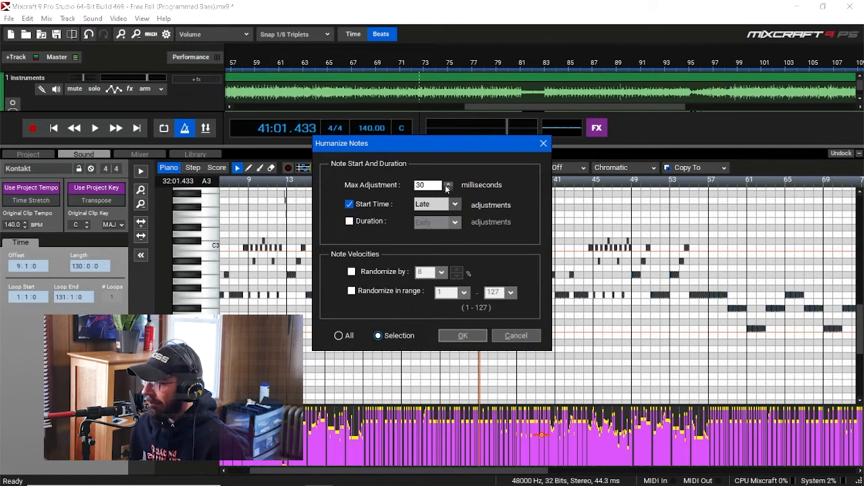
{"action": "left_click", "coordinate": [463, 336]}
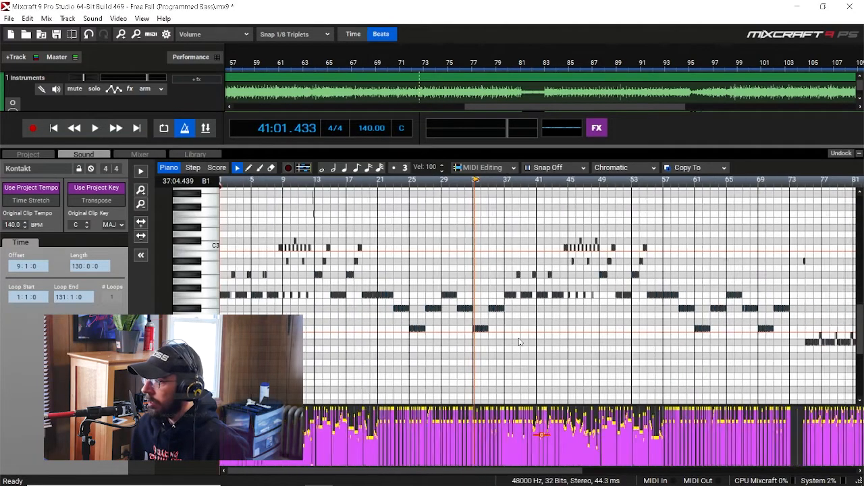
Step: Place the playhead at clip bar 21 and start playback of the mix with the humanized bass notes
{"action": "scroll", "coordinate": [653, 327], "scroll_direction": "down", "scroll_amount": 5}
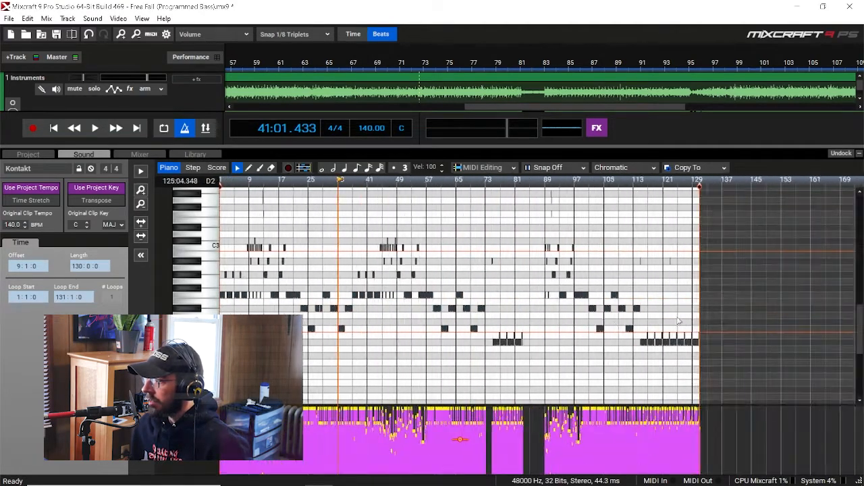
{"action": "scroll", "coordinate": [674, 317], "scroll_direction": "up", "scroll_amount": 5}
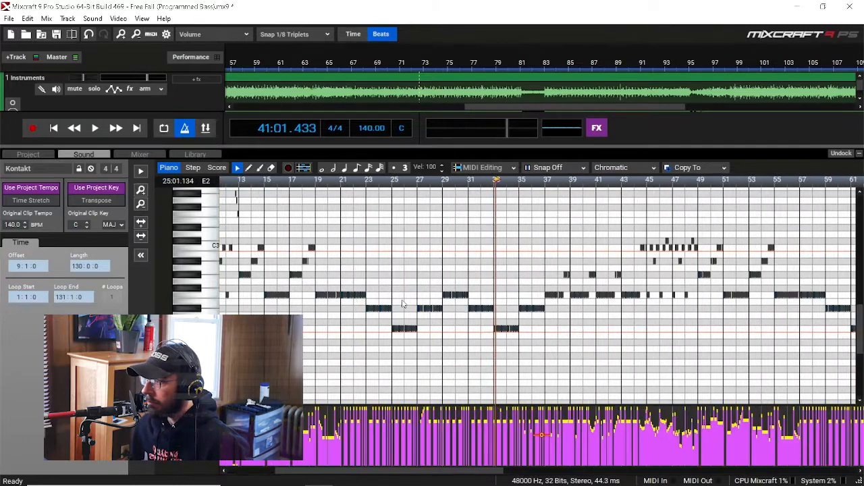
{"action": "left_click", "coordinate": [395, 189]}
{"action": "scroll", "coordinate": [399, 191], "scroll_direction": "up", "scroll_amount": 3}
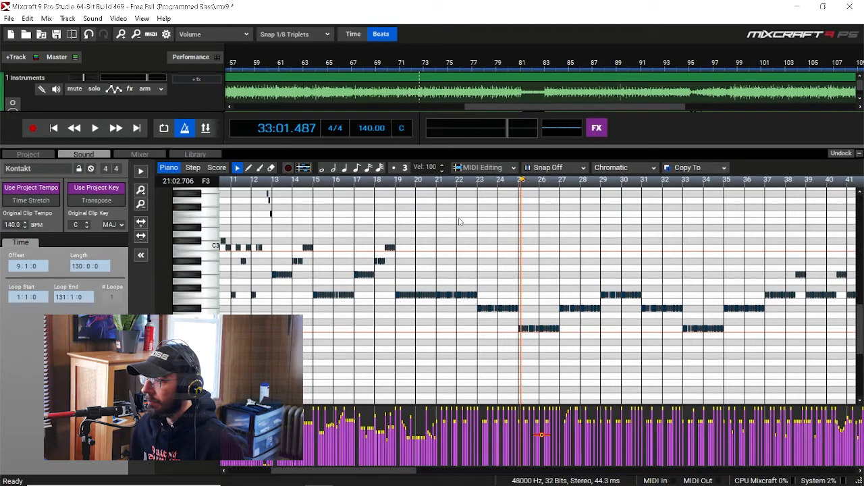
{"action": "left_click", "coordinate": [436, 187]}
{"action": "scroll", "coordinate": [437, 187], "scroll_direction": "up", "scroll_amount": 3}
{"action": "key", "text": "space"}
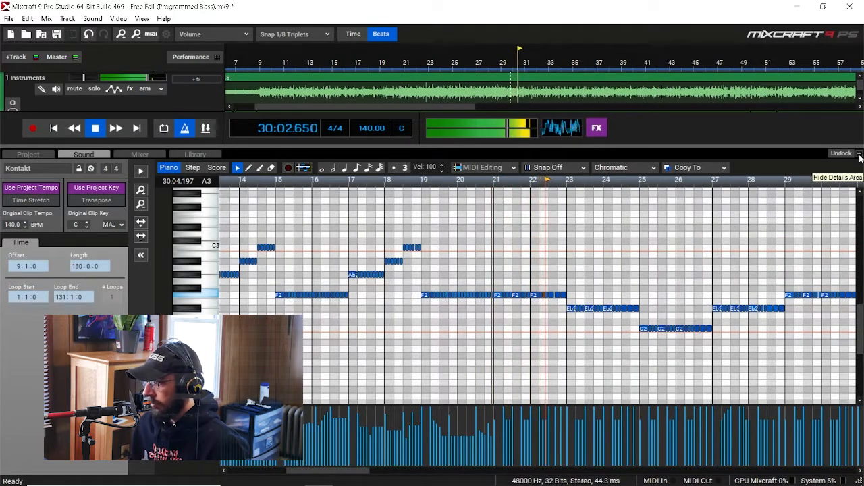
Step: Examine the note start offsets from clip bar 23 to bar 45 during playback and stop in project bar 53
{"action": "scroll", "coordinate": [728, 233], "scroll_direction": "up", "scroll_amount": 1}
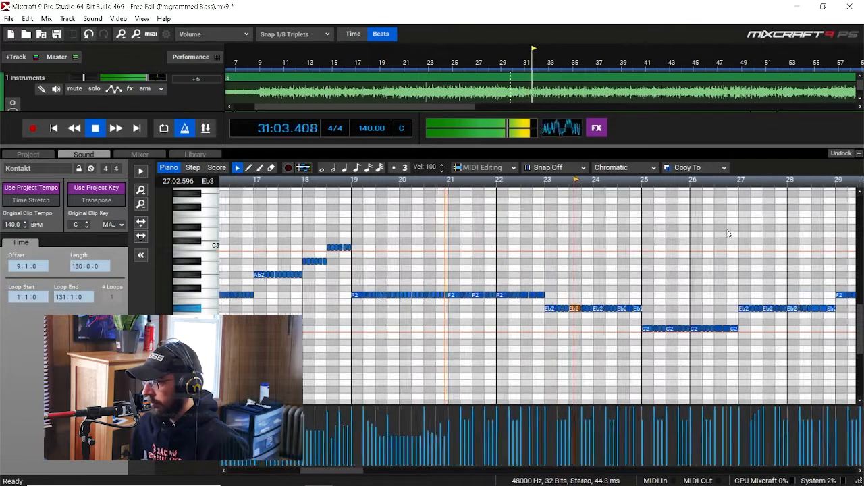
{"action": "scroll", "coordinate": [729, 233], "scroll_direction": "up", "scroll_amount": 4}
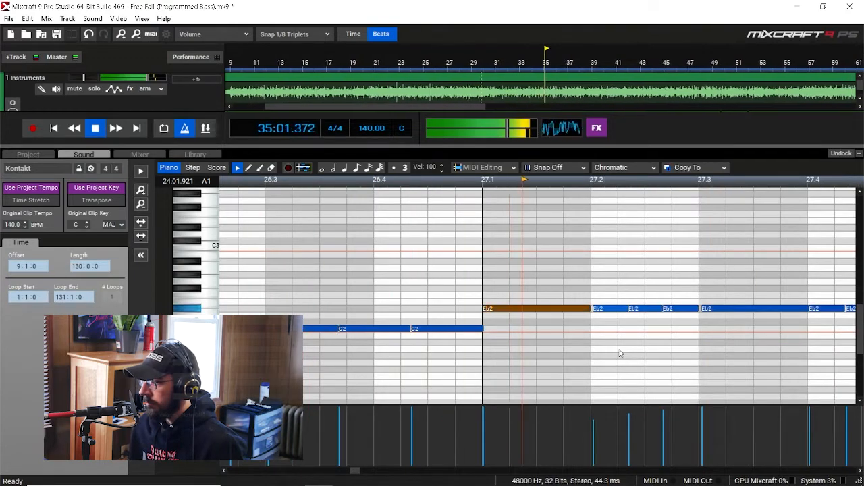
{"action": "scroll", "coordinate": [620, 353], "scroll_direction": "down", "scroll_amount": 4}
{"action": "scroll", "coordinate": [620, 352], "scroll_direction": "up", "scroll_amount": 4}
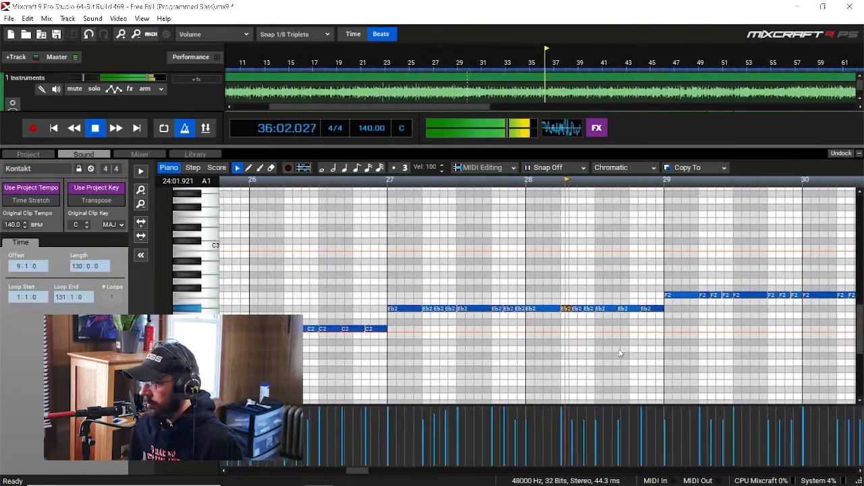
{"action": "scroll", "coordinate": [710, 312], "scroll_direction": "down", "scroll_amount": 4}
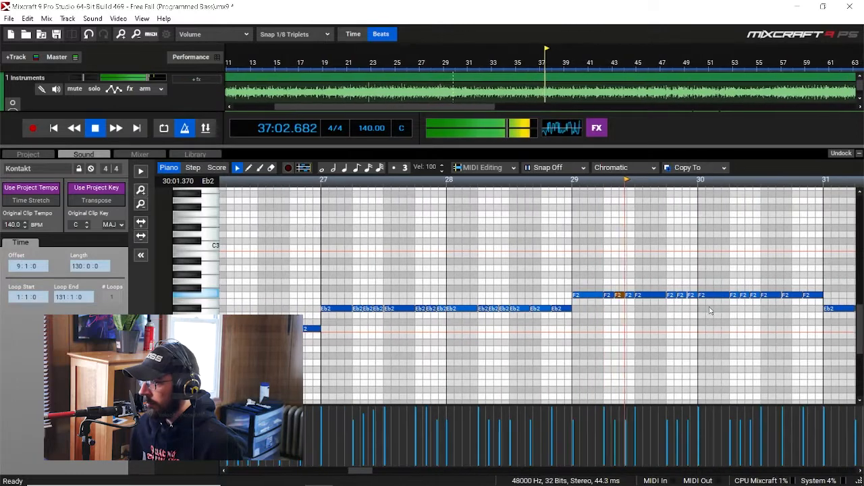
{"action": "scroll", "coordinate": [707, 341], "scroll_direction": "up", "scroll_amount": 4}
{"action": "scroll", "coordinate": [708, 341], "scroll_direction": "down", "scroll_amount": 3}
{"action": "scroll", "coordinate": [707, 342], "scroll_direction": "up", "scroll_amount": 4}
{"action": "scroll", "coordinate": [706, 343], "scroll_direction": "down", "scroll_amount": 3}
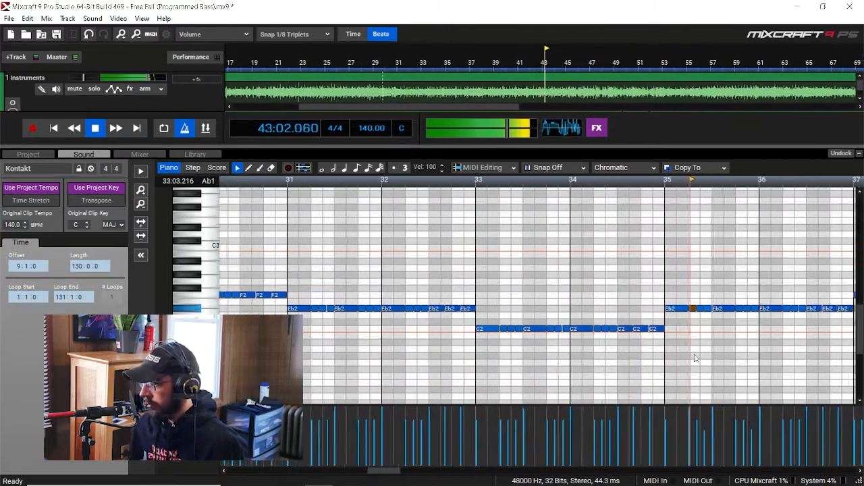
{"action": "scroll", "coordinate": [726, 351], "scroll_direction": "down", "scroll_amount": 5}
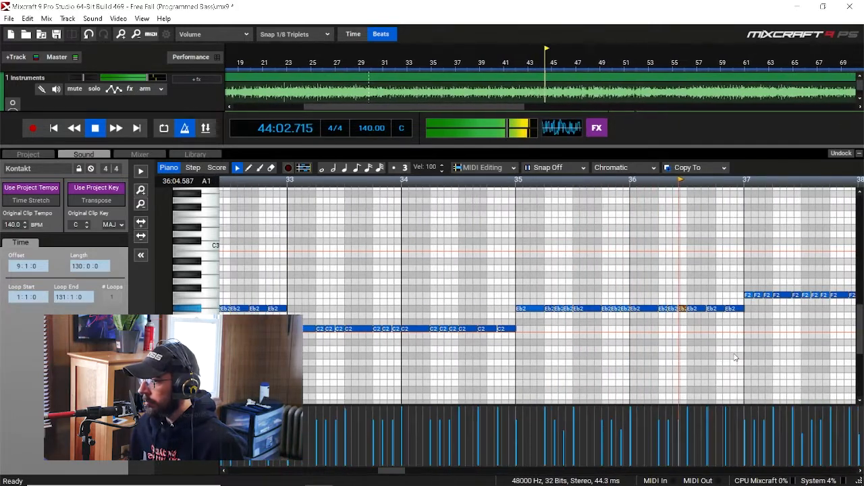
{"action": "scroll", "coordinate": [735, 358], "scroll_direction": "up", "scroll_amount": 8}
{"action": "scroll", "coordinate": [734, 358], "scroll_direction": "down", "scroll_amount": 5}
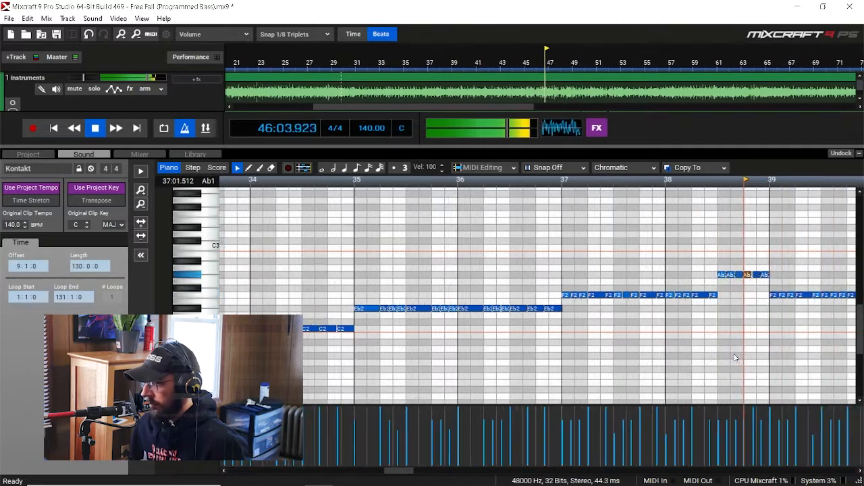
{"action": "scroll", "coordinate": [729, 354], "scroll_direction": "up", "scroll_amount": 8}
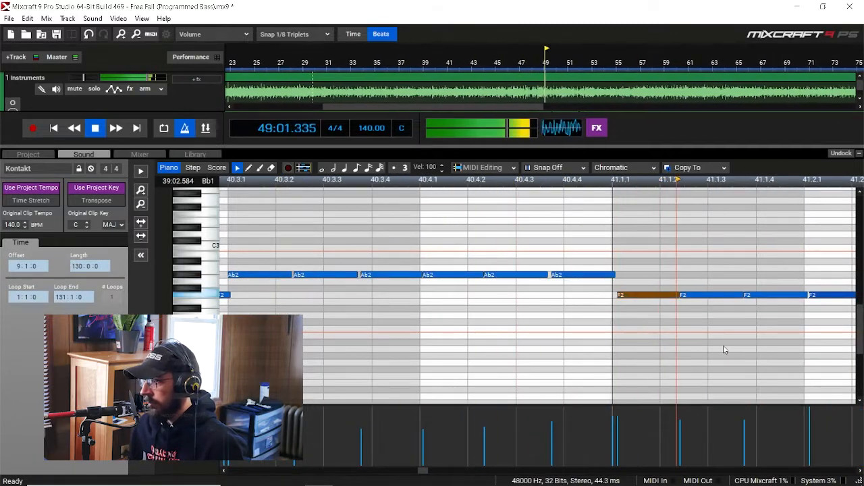
{"action": "scroll", "coordinate": [699, 331], "scroll_direction": "down", "scroll_amount": 6}
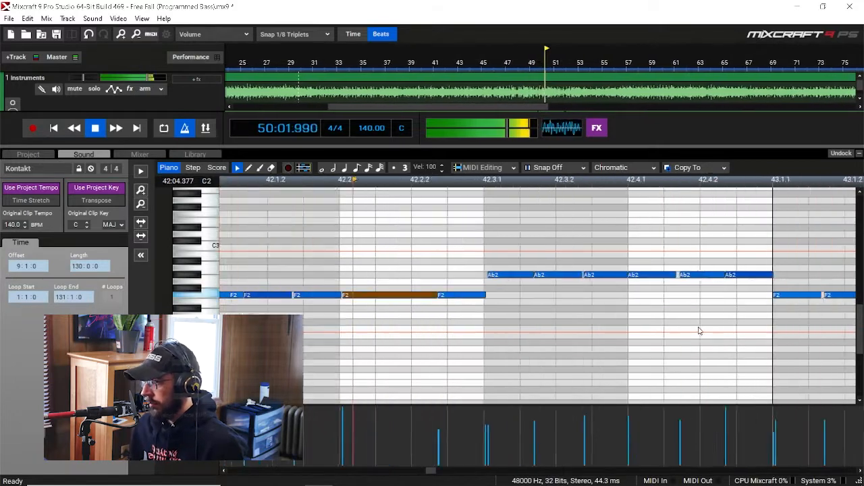
{"action": "scroll", "coordinate": [699, 331], "scroll_direction": "down", "scroll_amount": 4}
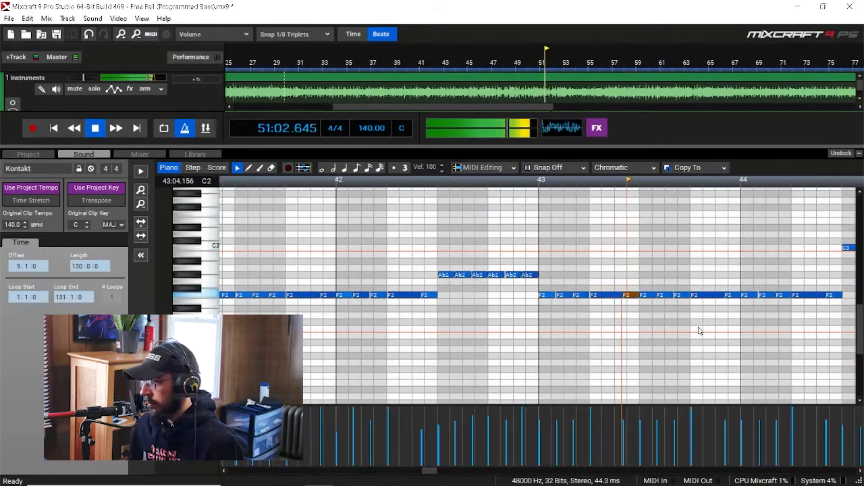
{"action": "scroll", "coordinate": [700, 331], "scroll_direction": "up", "scroll_amount": 8}
{"action": "scroll", "coordinate": [699, 331], "scroll_direction": "down", "scroll_amount": 7}
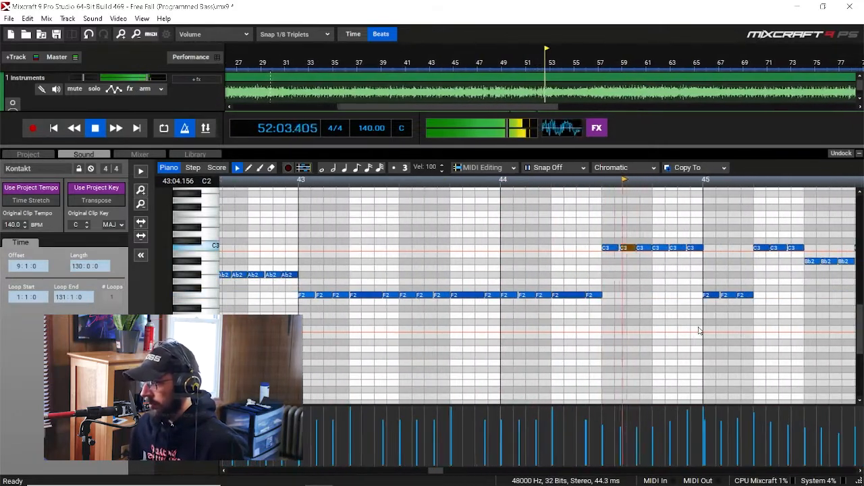
{"action": "key", "text": "space"}
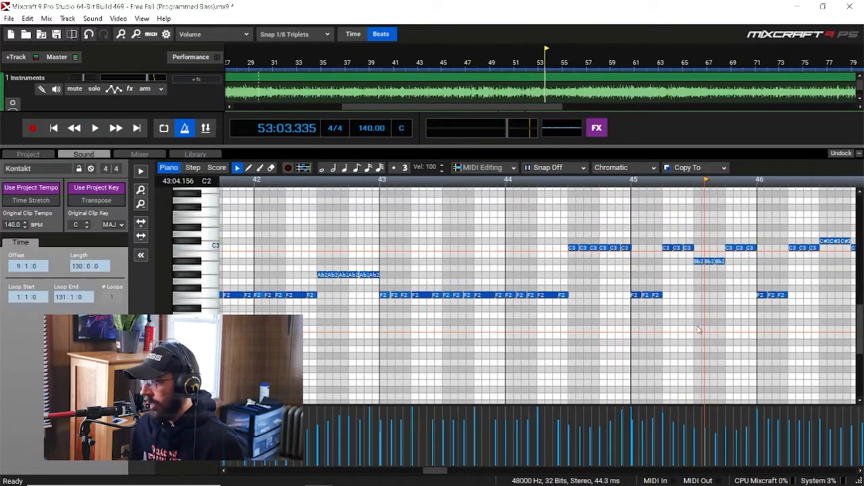
Step: Enlarge the track area to show the Instruments, Euro Bass 2 and Bass DI tracks
{"action": "left_click_drag", "start_coordinate": [399, 146], "coordinate": [420, 362]}
{"action": "scroll", "coordinate": [548, 123], "scroll_direction": "down", "scroll_amount": 3}
{"action": "scroll", "coordinate": [551, 135], "scroll_direction": "up", "scroll_amount": 2}
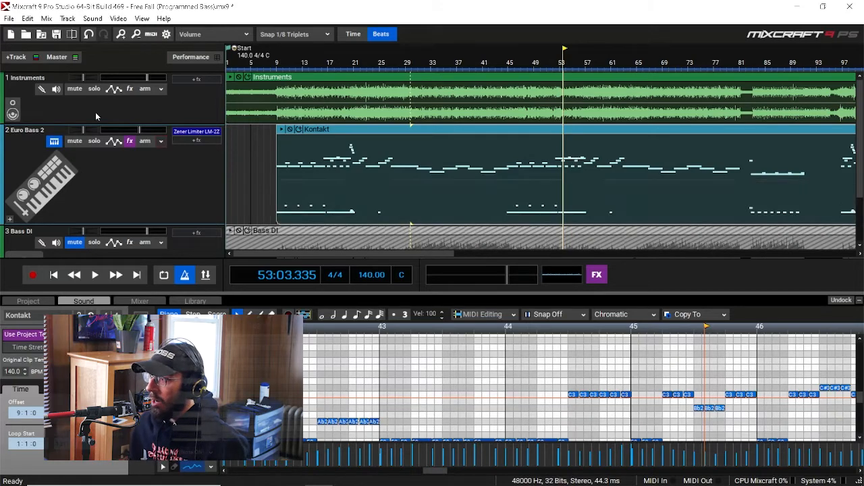
{"action": "scroll", "coordinate": [95, 135], "scroll_direction": "down", "scroll_amount": 2}
{"action": "scroll", "coordinate": [98, 179], "scroll_direction": "up", "scroll_amount": 2}
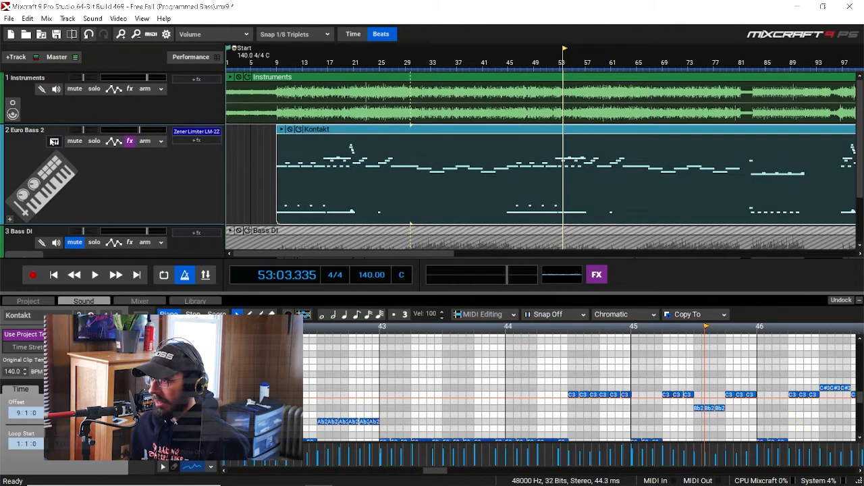
Step: Solo the Euro Bass 2 track and open its EUROBASS II instrument at the amplifier, alternate picking and tone controls
{"action": "left_click", "coordinate": [94, 140]}
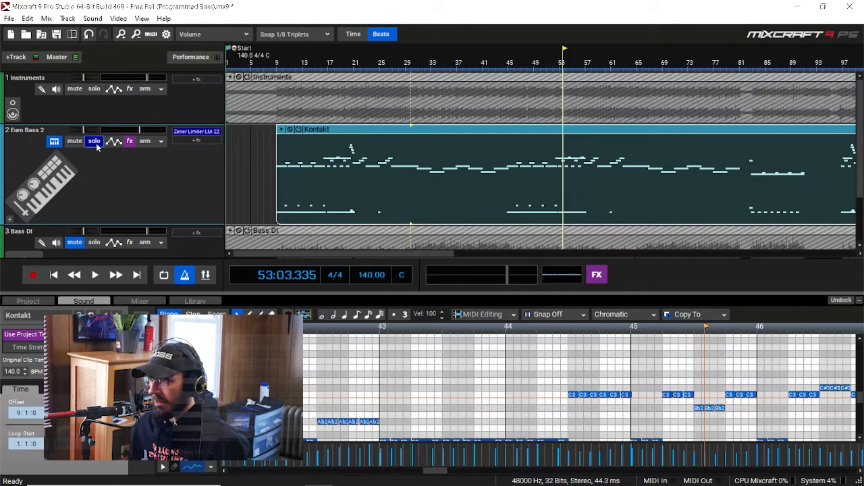
{"action": "left_click", "coordinate": [54, 141]}
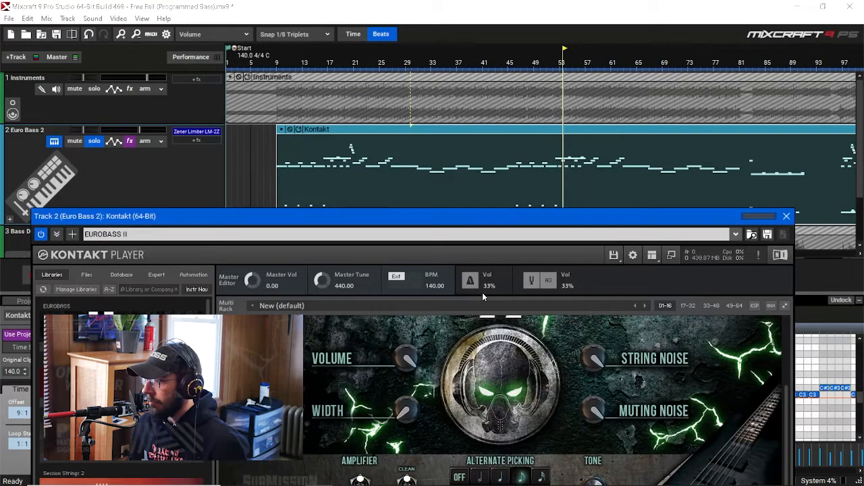
{"action": "scroll", "coordinate": [327, 373], "scroll_direction": "down", "scroll_amount": 1}
{"action": "scroll", "coordinate": [563, 119], "scroll_direction": "up", "scroll_amount": 2}
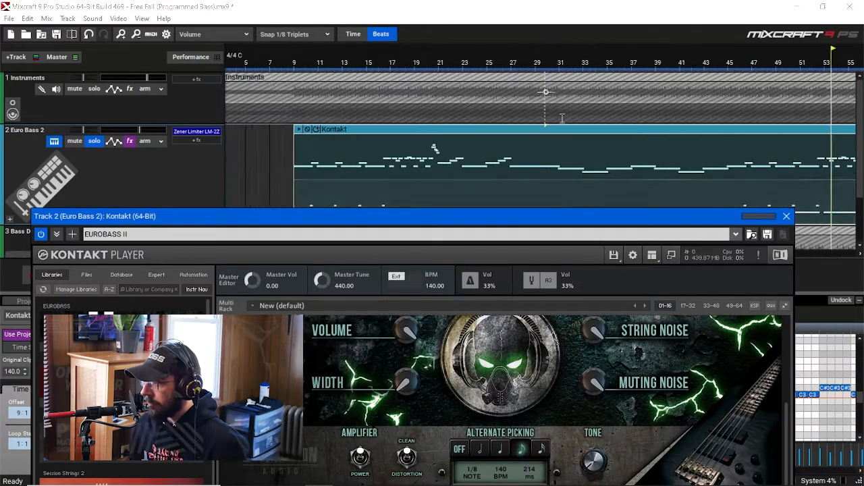
Step: Play the soloed Euro Bass 2 track from late in bar 26 and reposition the instrument window to reveal its amplifier controls fully
{"action": "scroll", "coordinate": [562, 119], "scroll_direction": "down", "scroll_amount": 2}
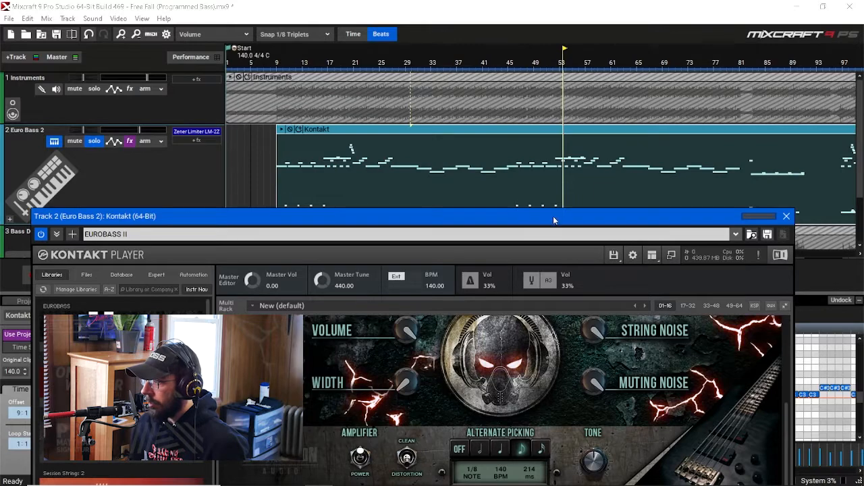
{"action": "scroll", "coordinate": [577, 156], "scroll_direction": "up", "scroll_amount": 5}
{"action": "left_click", "coordinate": [471, 60]}
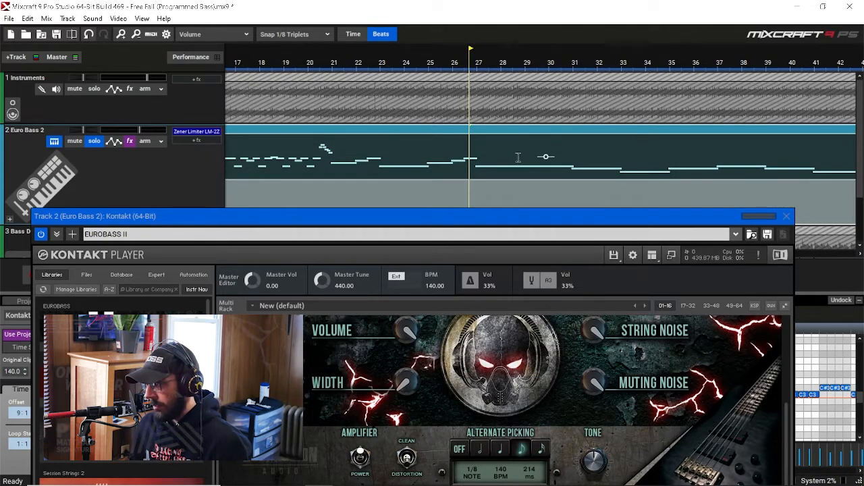
{"action": "key", "text": "space"}
{"action": "left_click_drag", "start_coordinate": [492, 226], "coordinate": [502, 193]}
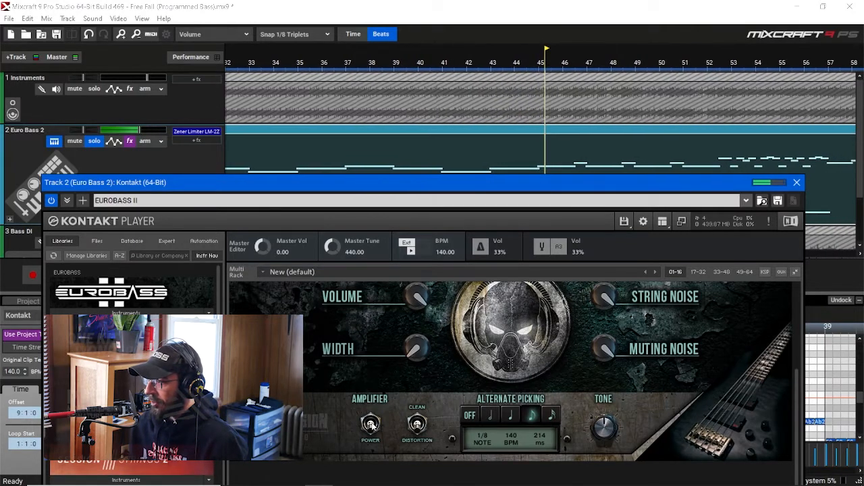
{"action": "left_click", "coordinate": [418, 4]}
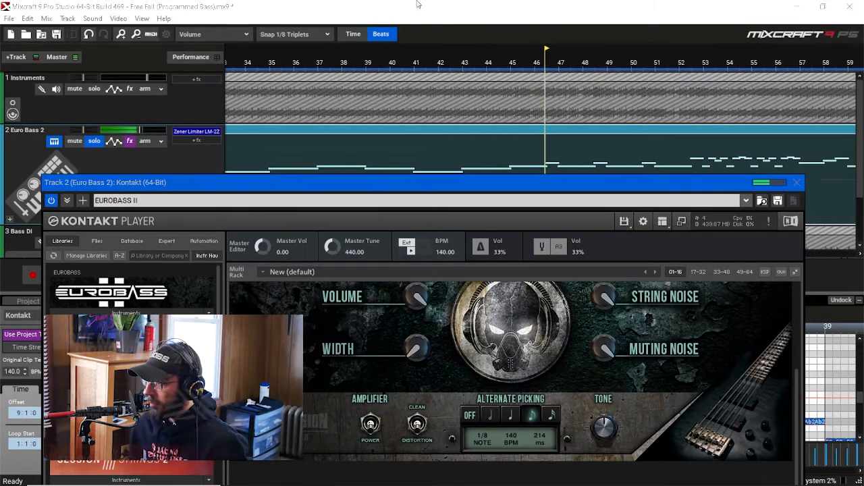